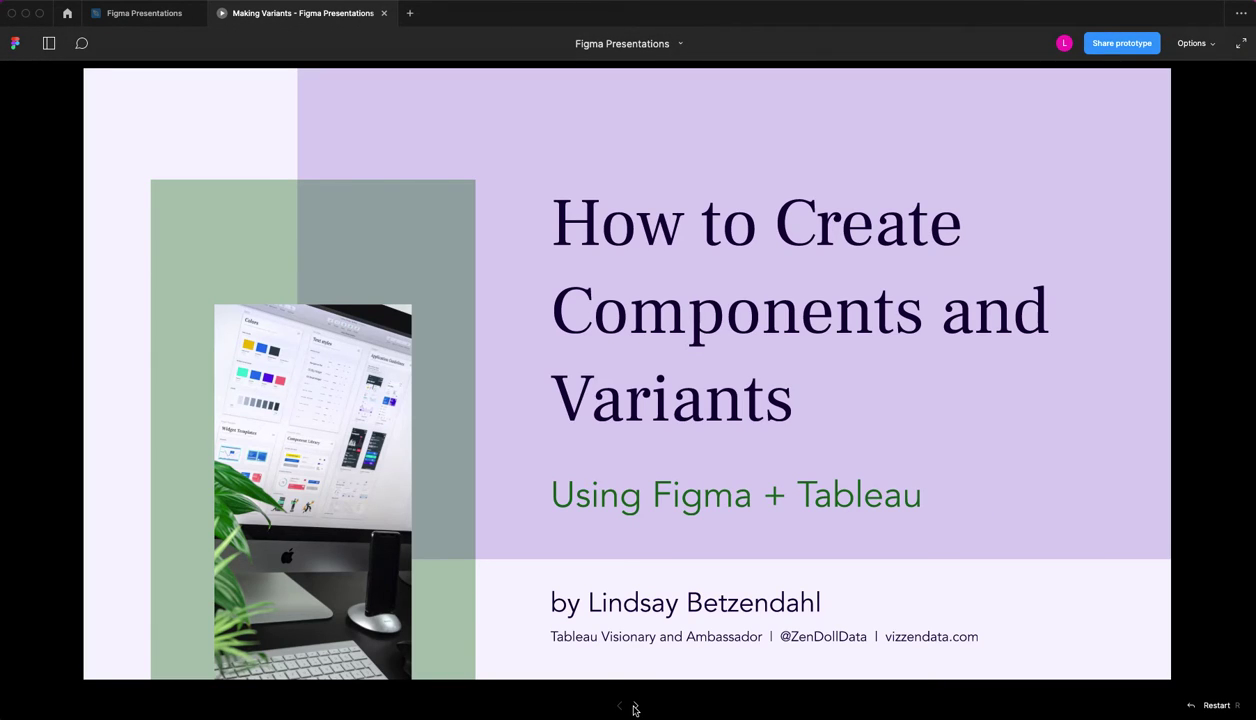
- Advance to the 'What are components?' slide with six example button styles
click(634, 707)
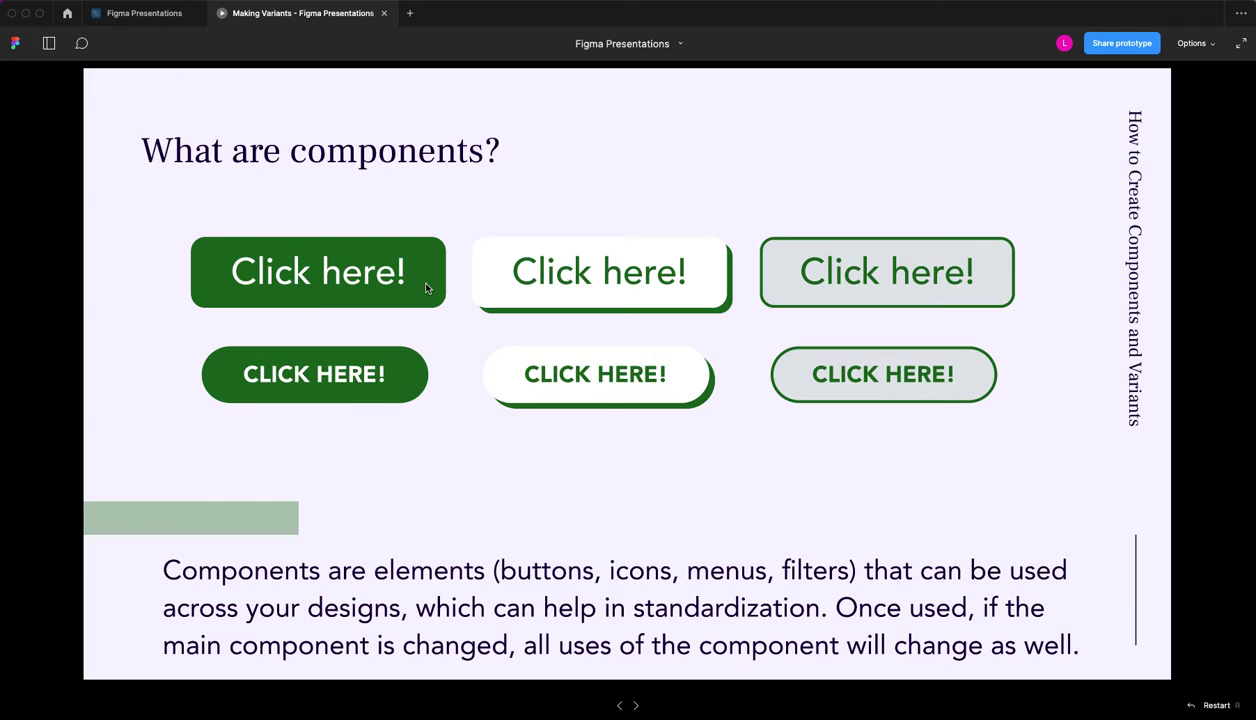
- Advance two slides to 'Quickly use created components in your designs'
click(636, 707)
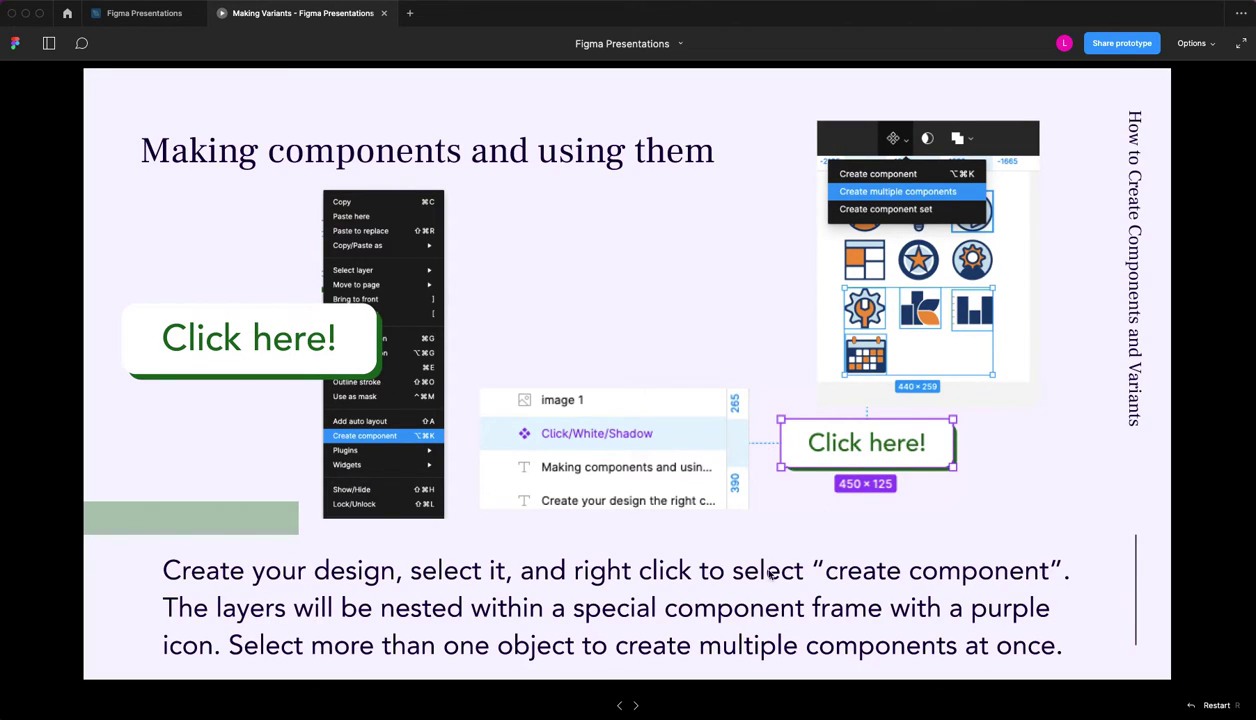
click(637, 707)
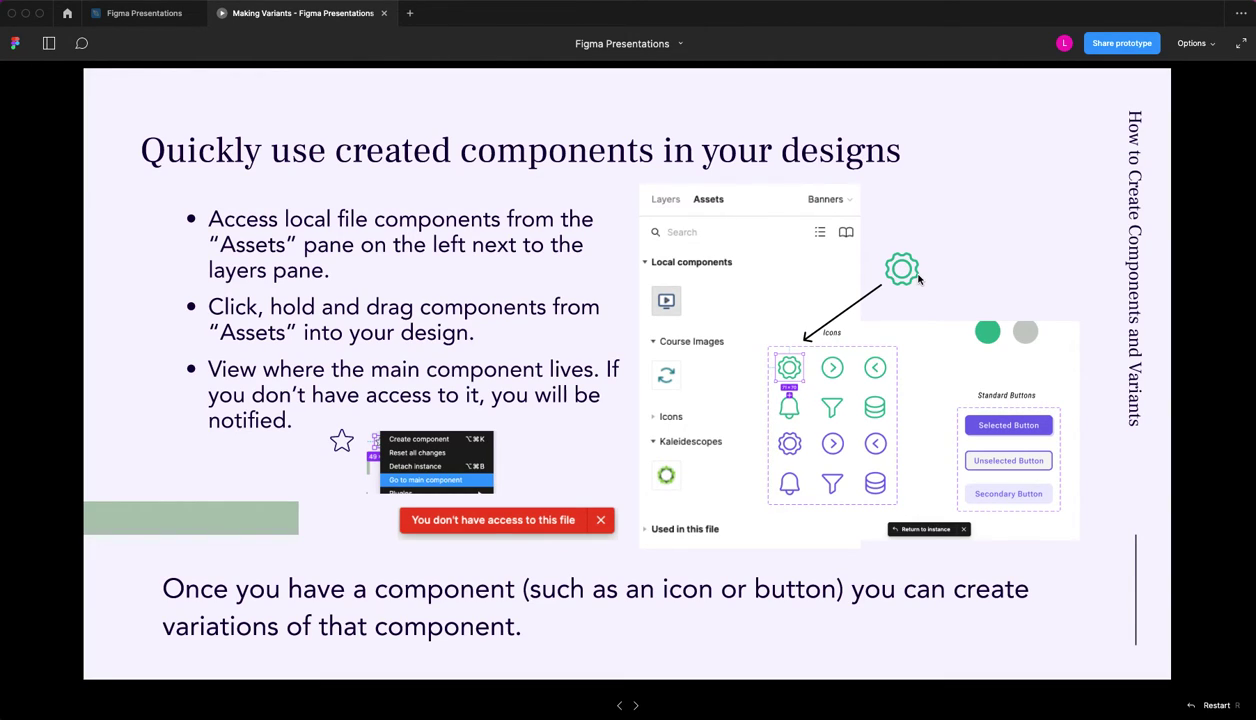
- Advance past the variants slide to 'Name your components for optimal use as a variants'
click(636, 707)
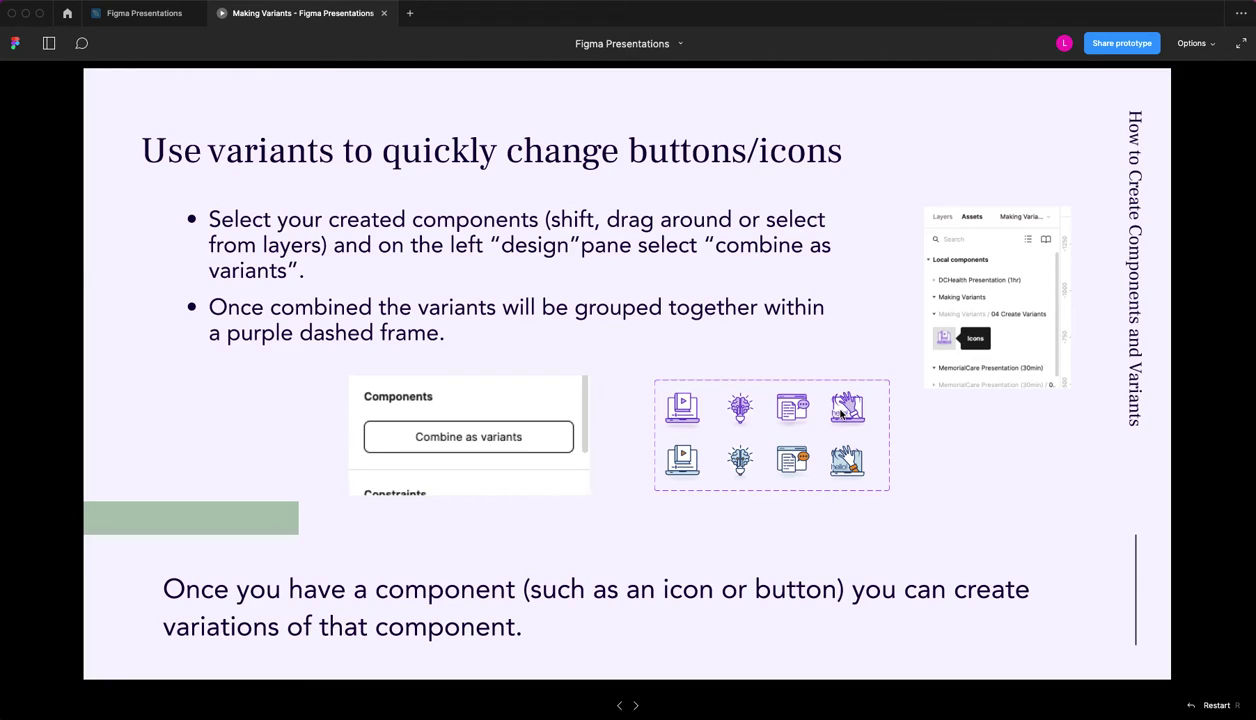
mouse_move(852, 412)
click(636, 707)
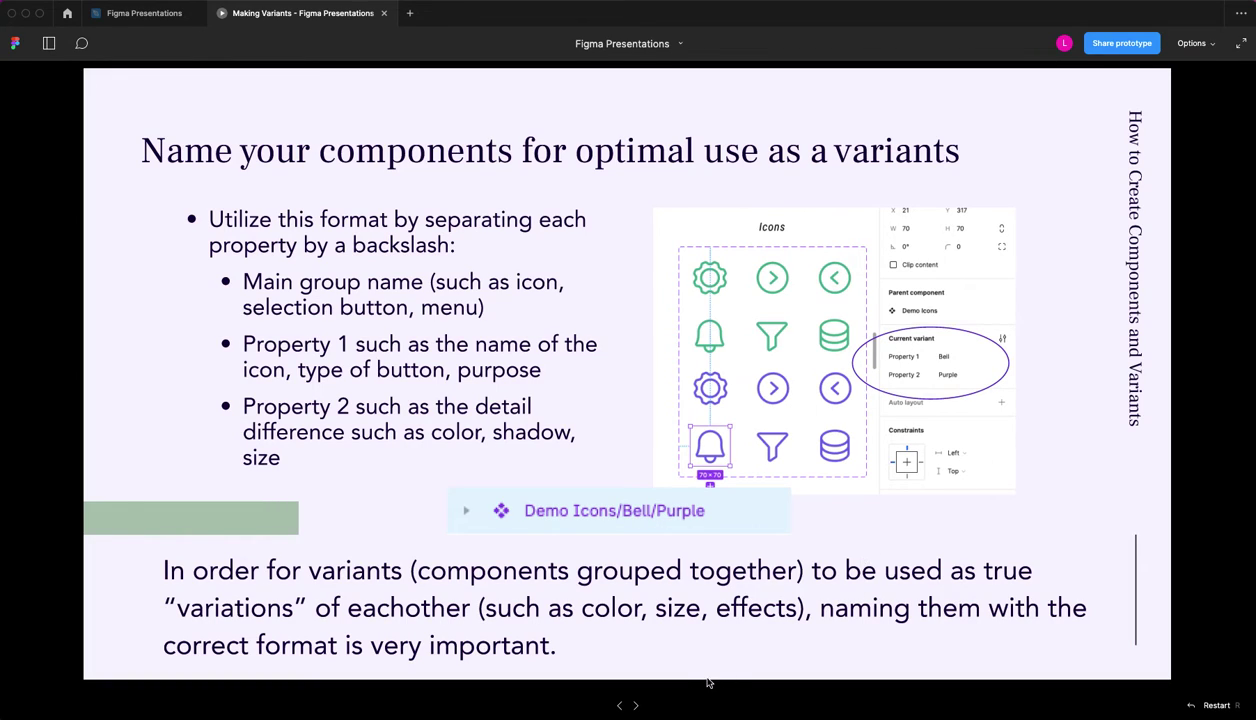
- Advance to the 'Create instances in your designs' slide defining an instance
click(636, 707)
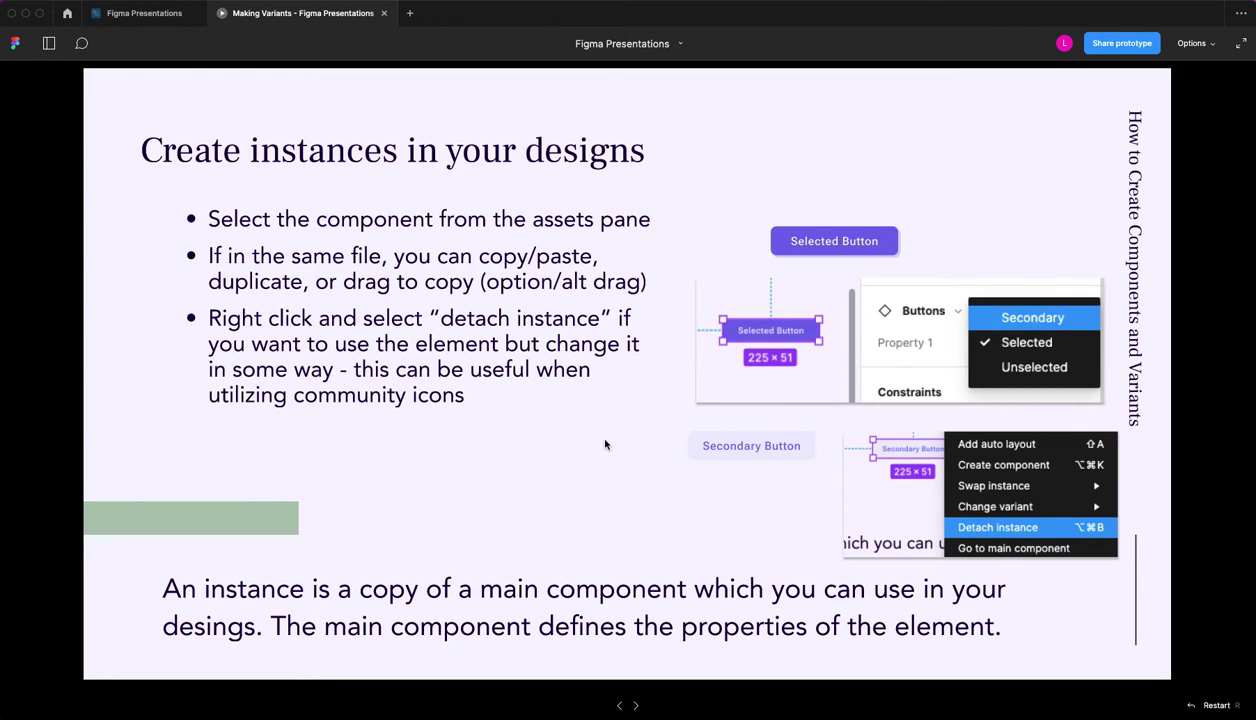
- Reach the Thank you slide, then return to the Figma Presentations design file
click(637, 707)
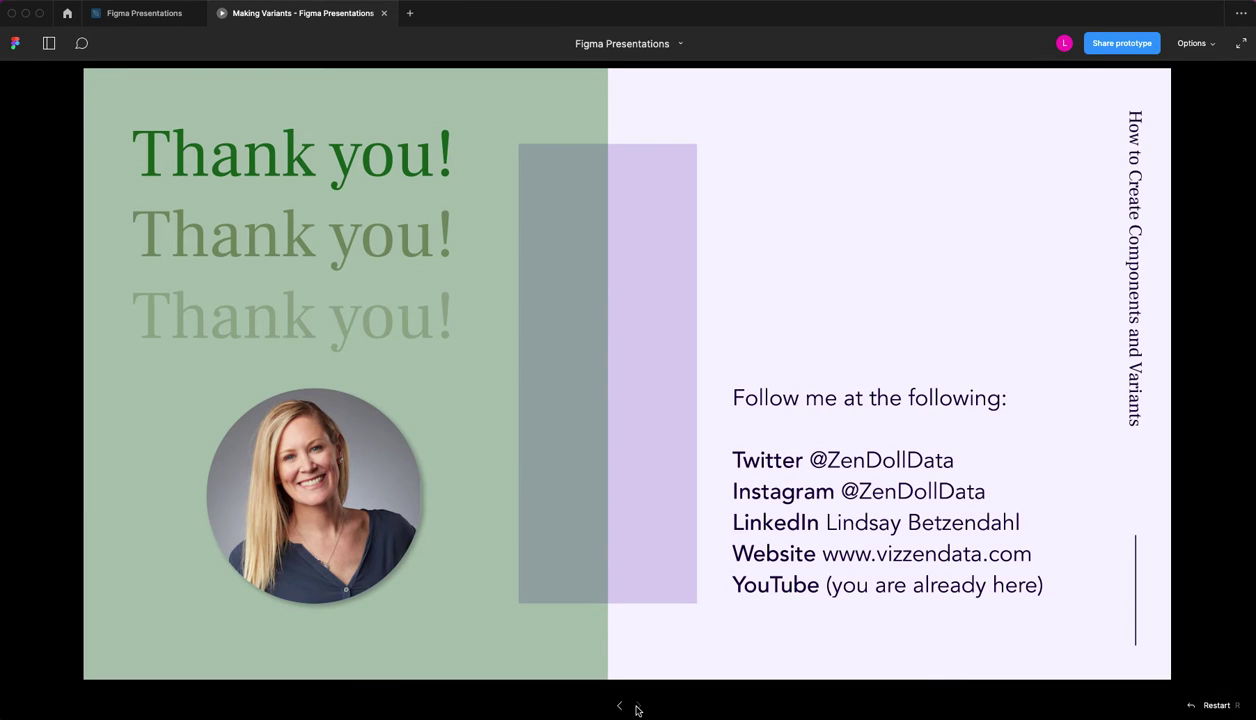
click(140, 14)
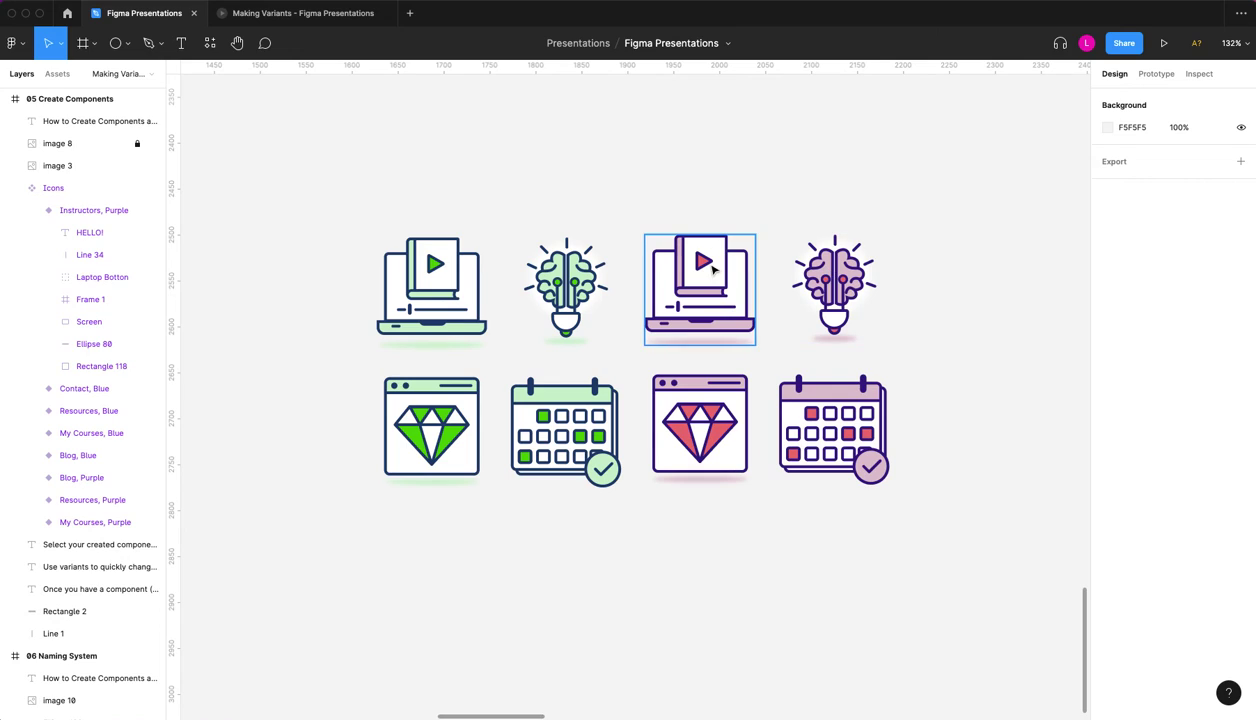
scroll(713, 268, left, 1)
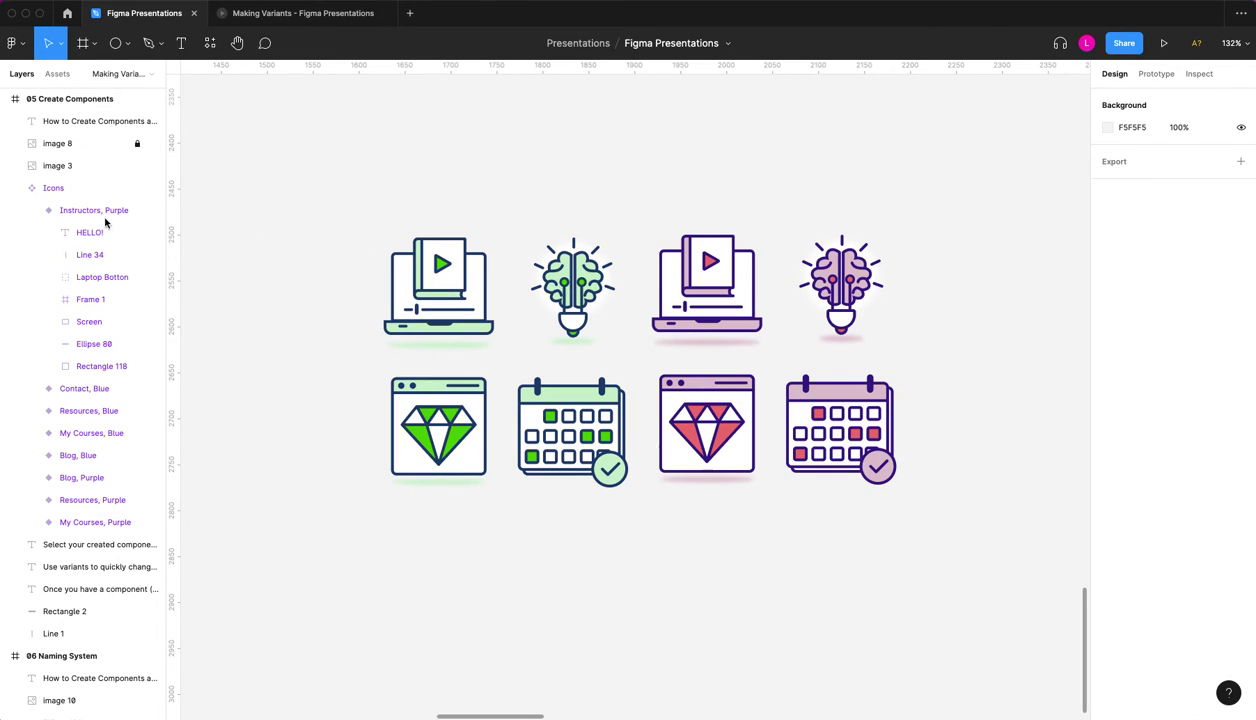
- Collapse the Icons and 08 Thank you groups in the Layers panel
click(14, 189)
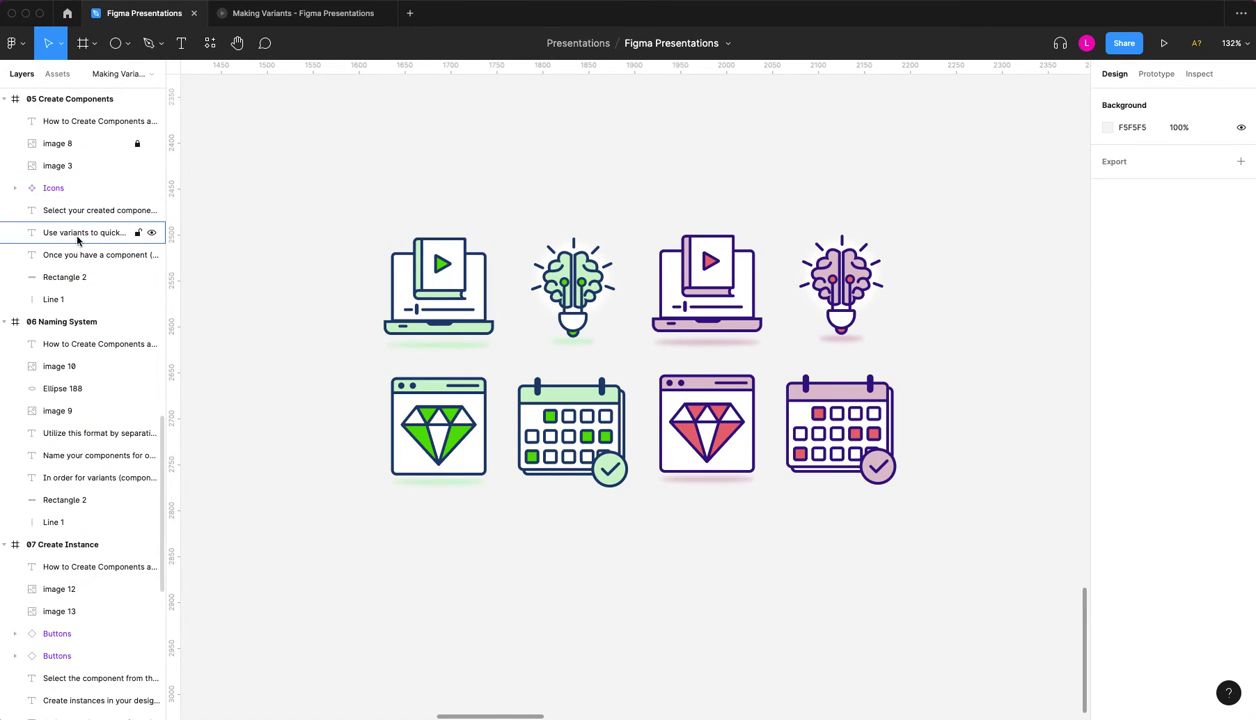
scroll(80, 235, up, 3)
scroll(78, 240, down, 10)
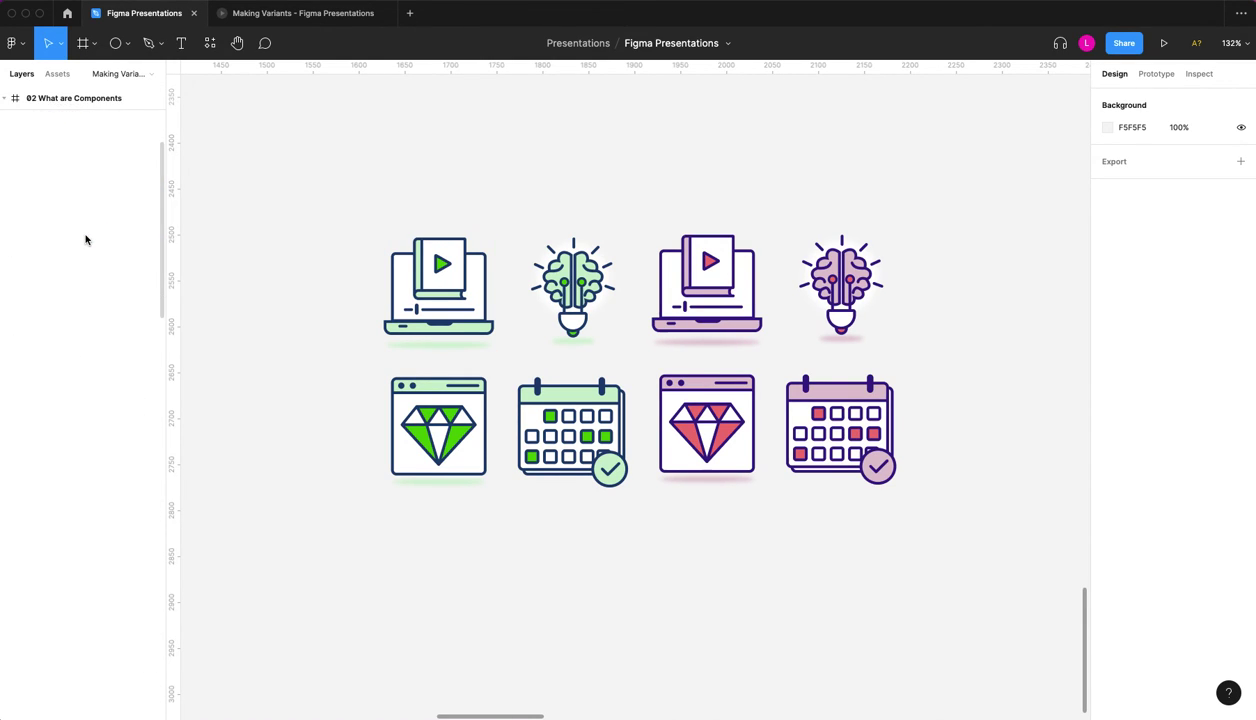
click(5, 331)
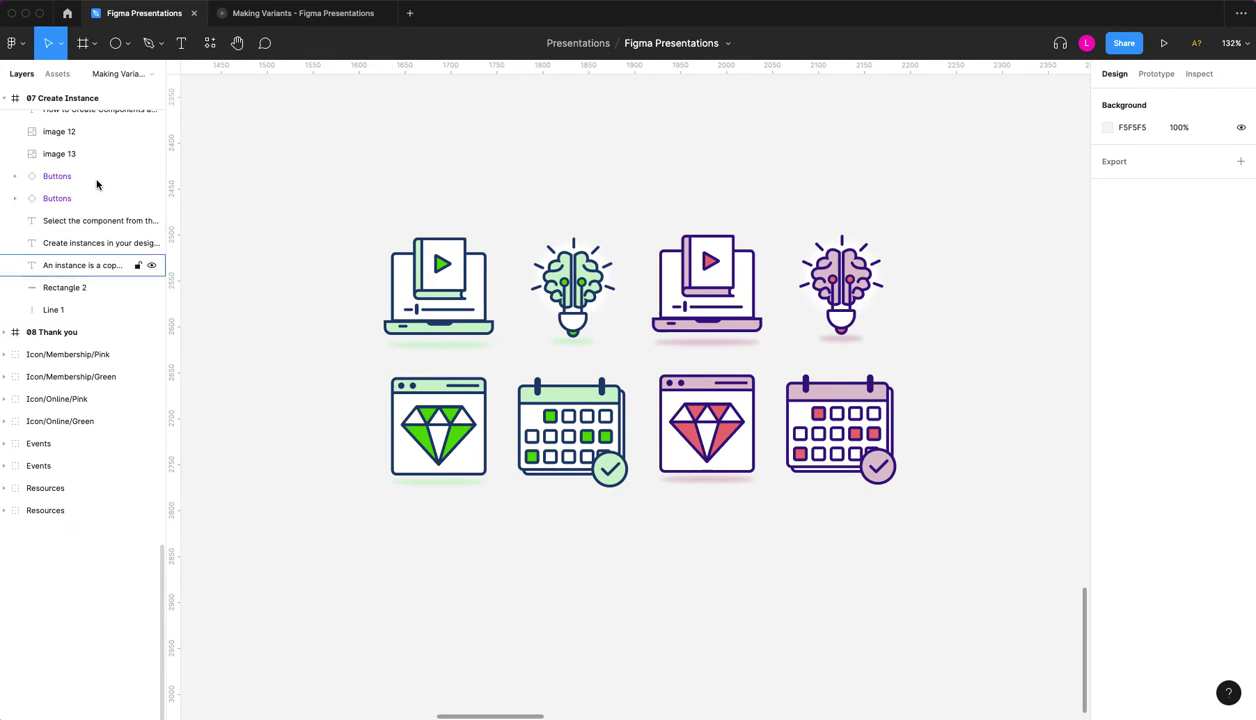
scroll(97, 186, up, 6)
scroll(97, 186, up, 10)
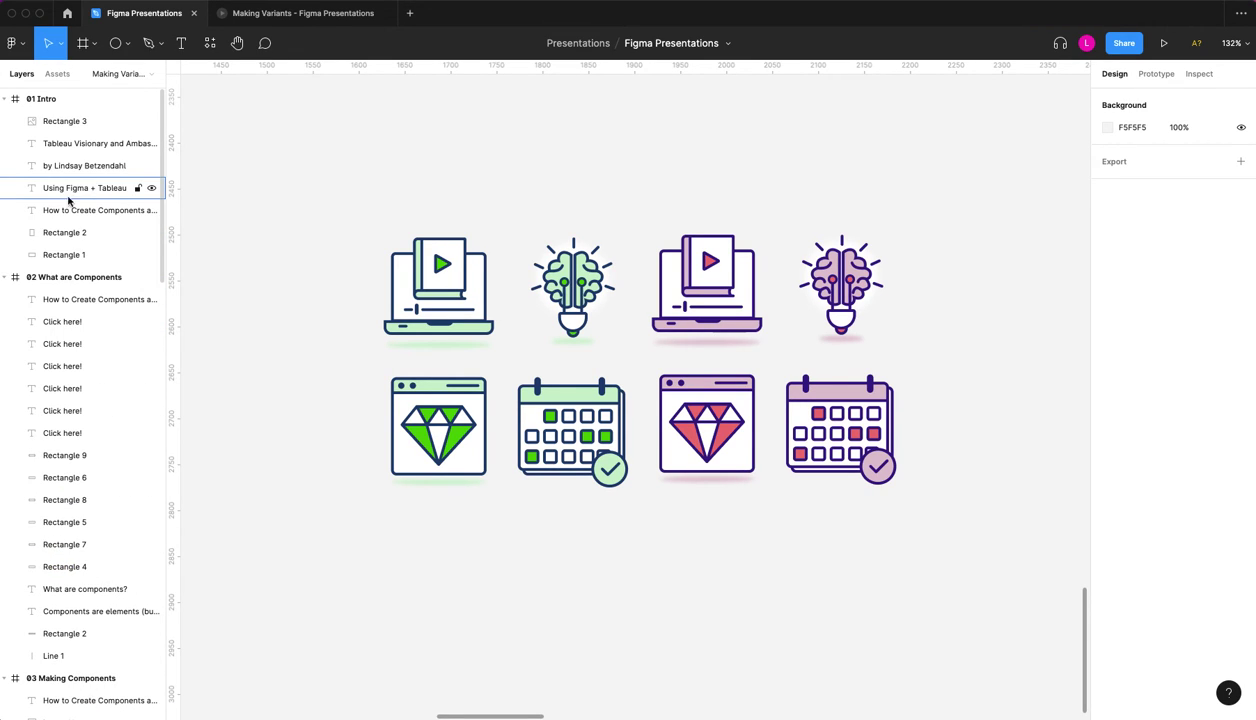
- Collapse the 01 through 07 section frames in the Layers panel
click(7, 278)
click(4, 98)
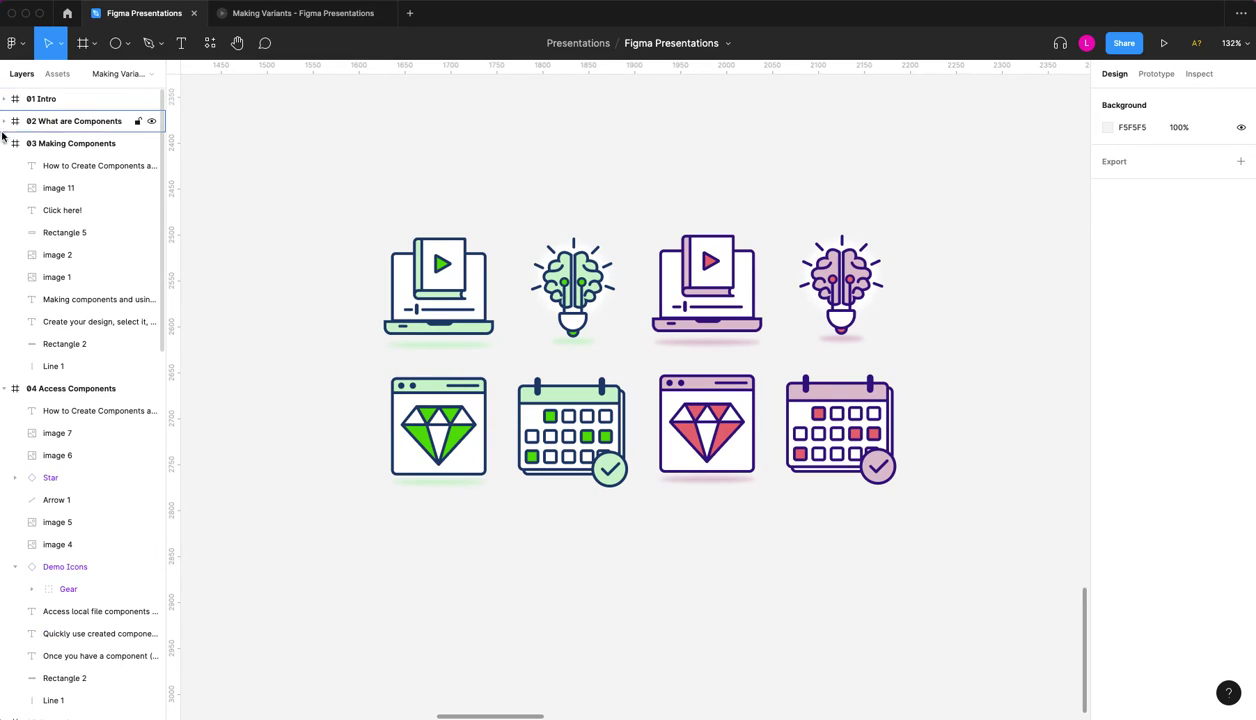
click(3, 143)
click(4, 165)
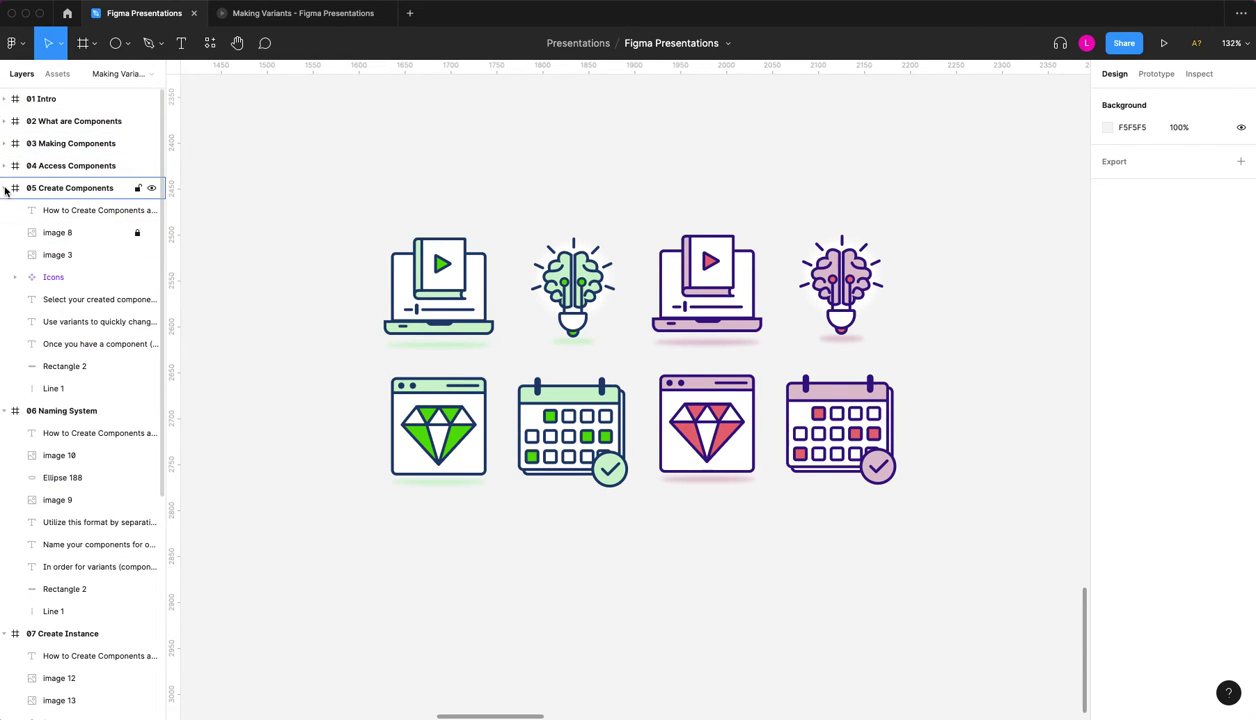
click(5, 188)
click(10, 211)
click(5, 232)
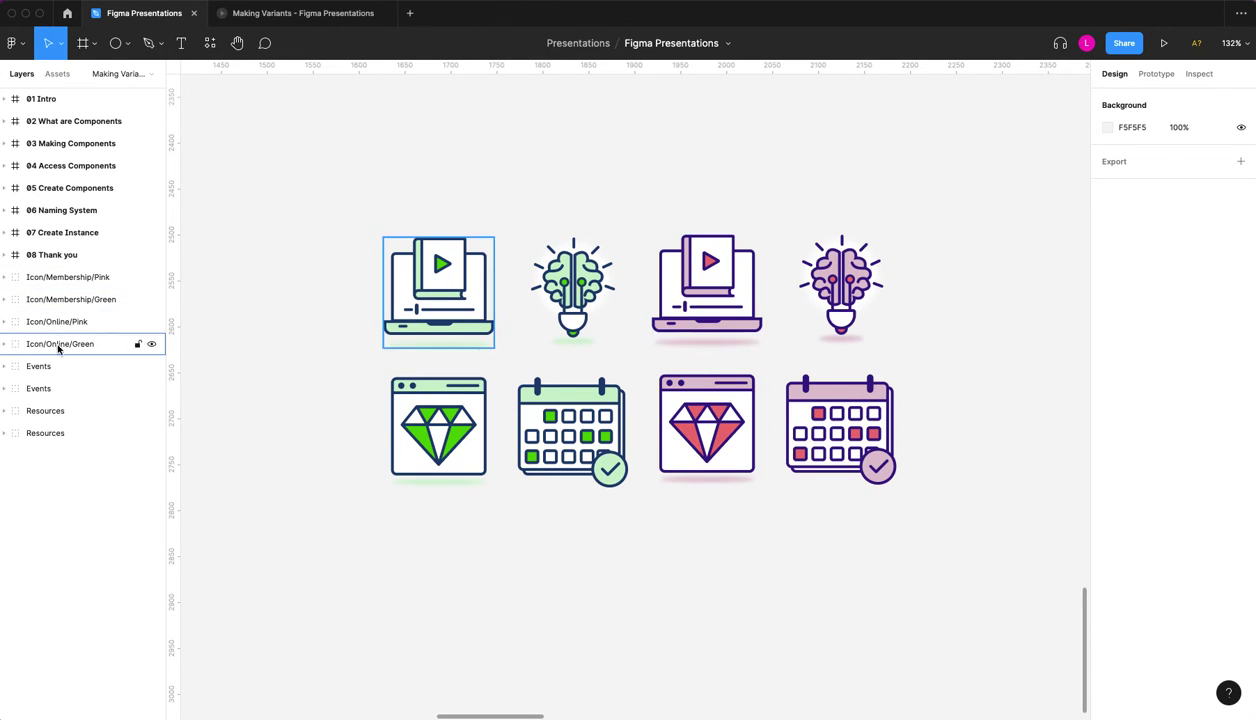
- Rename the green calendar layer to Icon/Events/Green
right_click(449, 402)
click(37, 366)
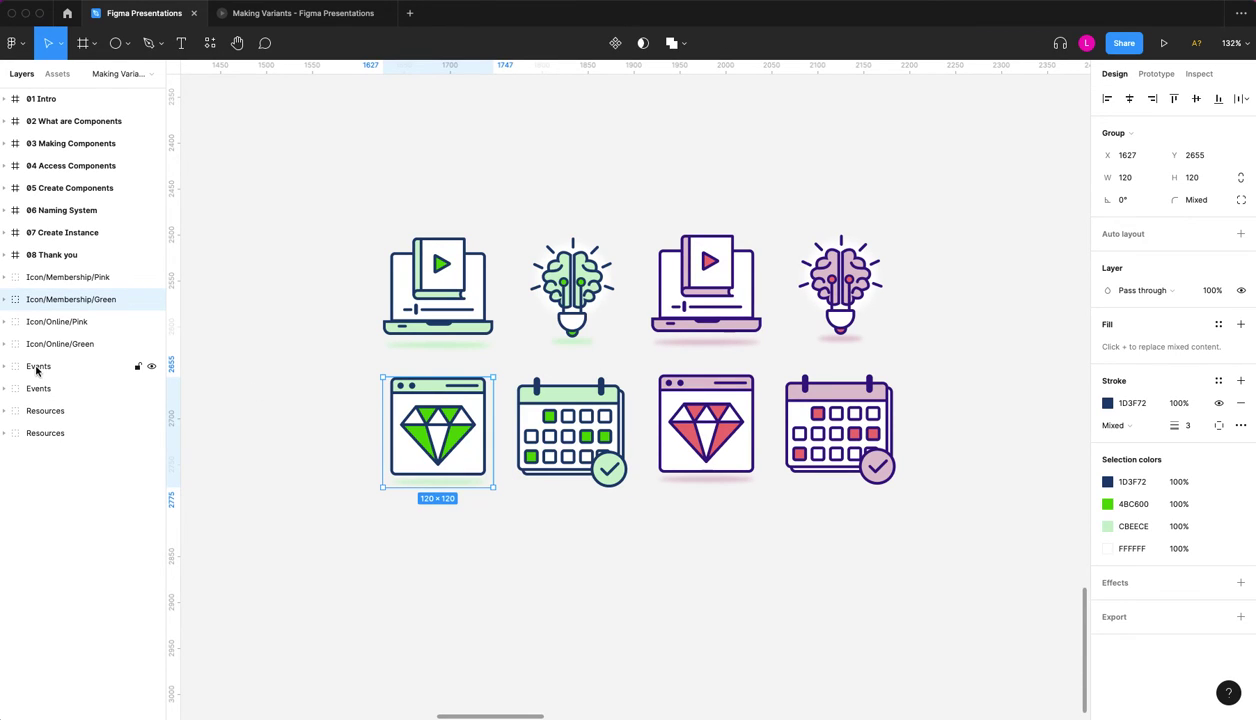
click(40, 368)
double_click(40, 367)
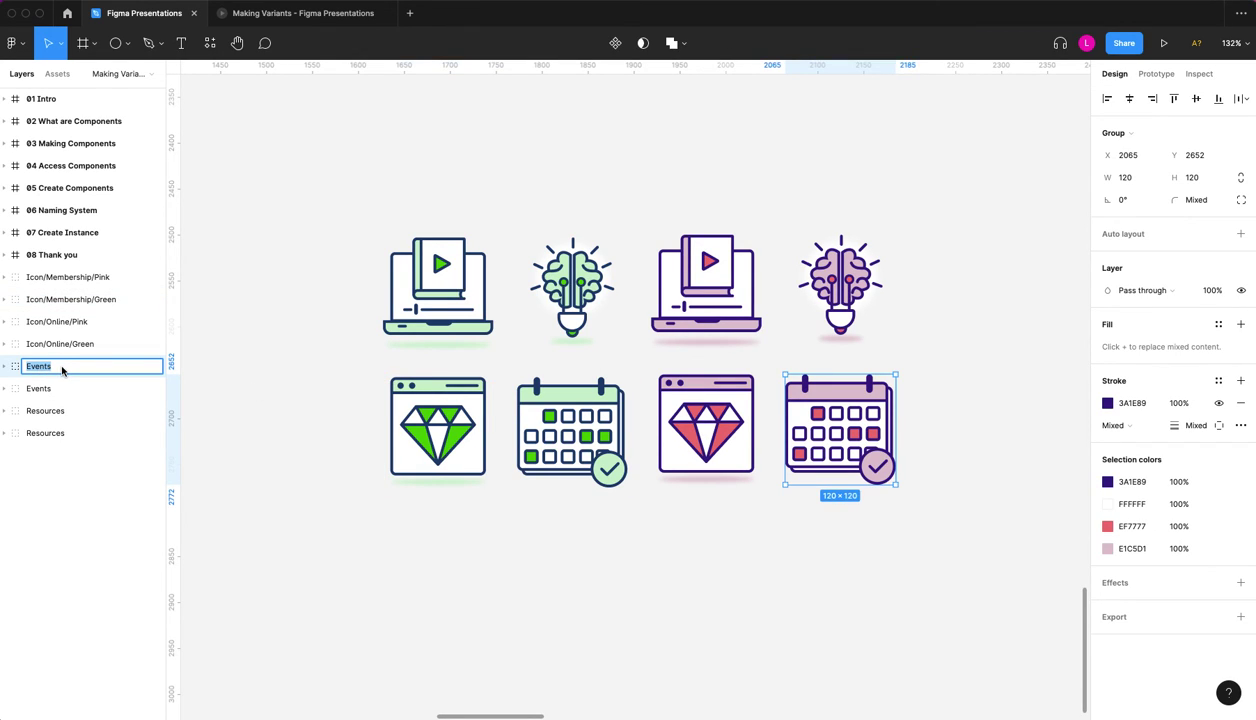
text(Icon/Me)
key(BackSpace)
key(BackSpace)
key(BackSpace)
key(BackSpace)
key(BackSpace)
key(BackSpace)
key(BackSpace)
click(428, 560)
click(468, 430)
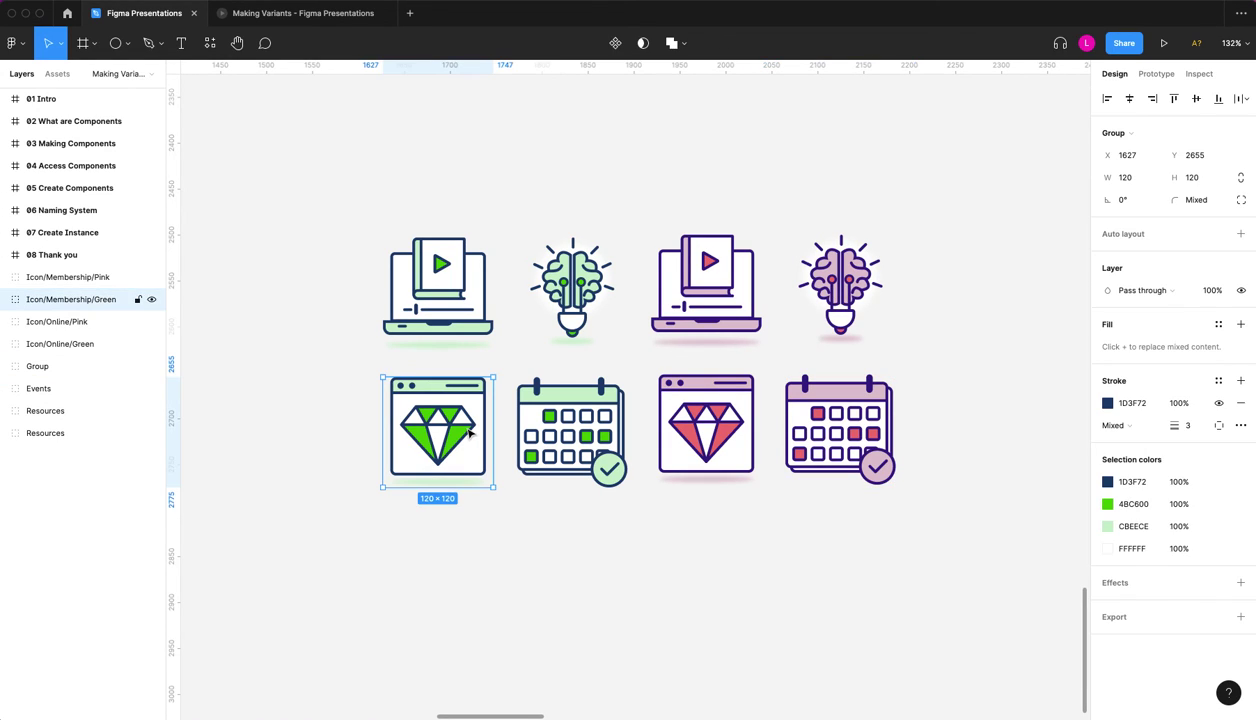
click(567, 432)
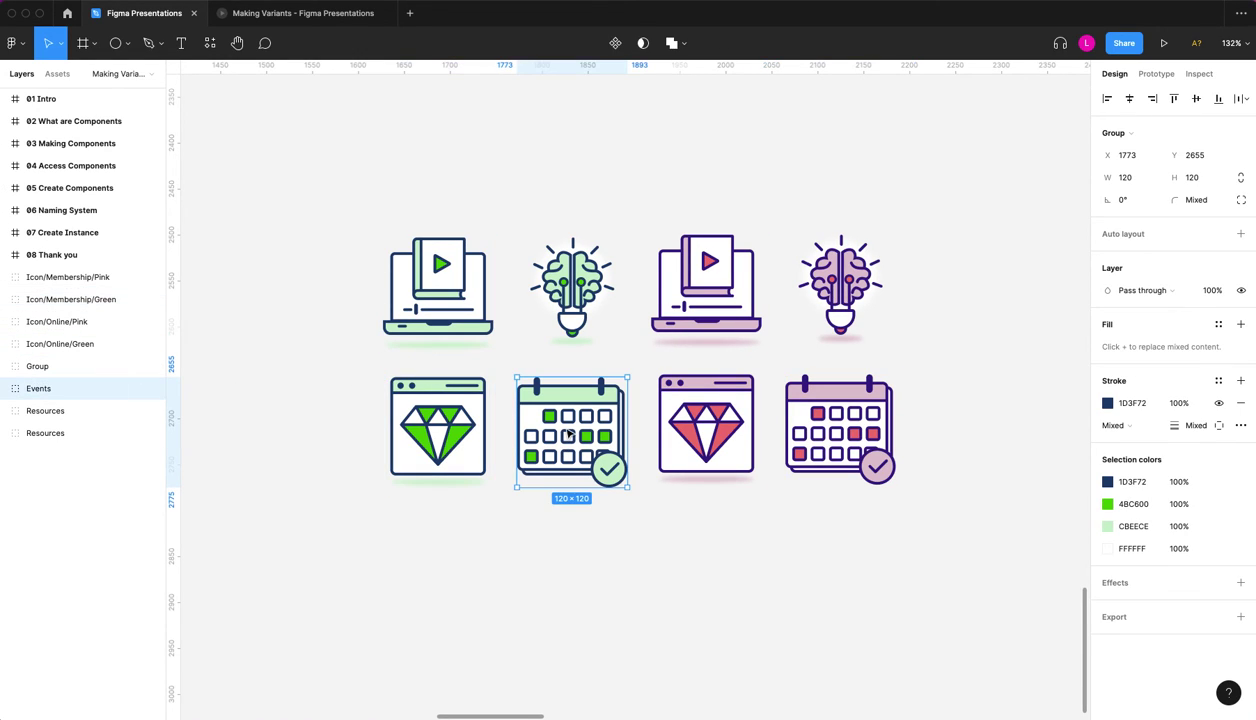
double_click(38, 388)
text(Icon/)
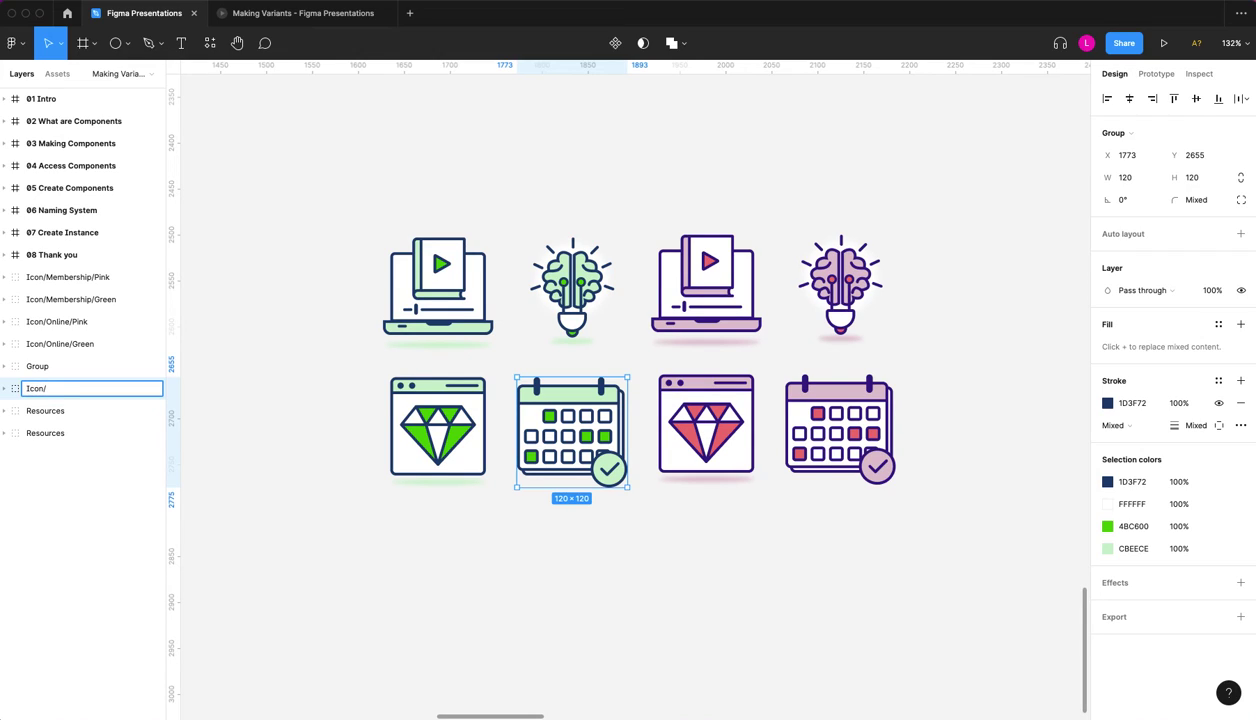
text(Events/Green)
key(Return)
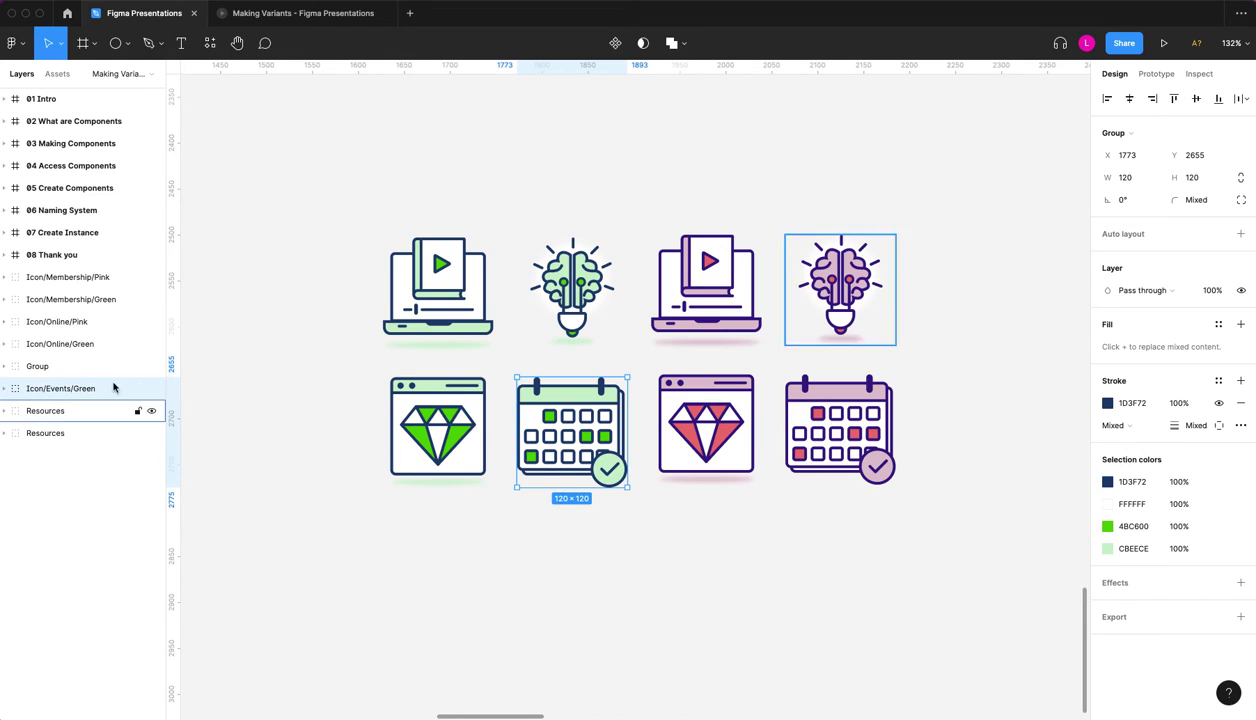
- Rename the pink calendar layer to Icon/Events/Pink
click(84, 366)
double_click(40, 367)
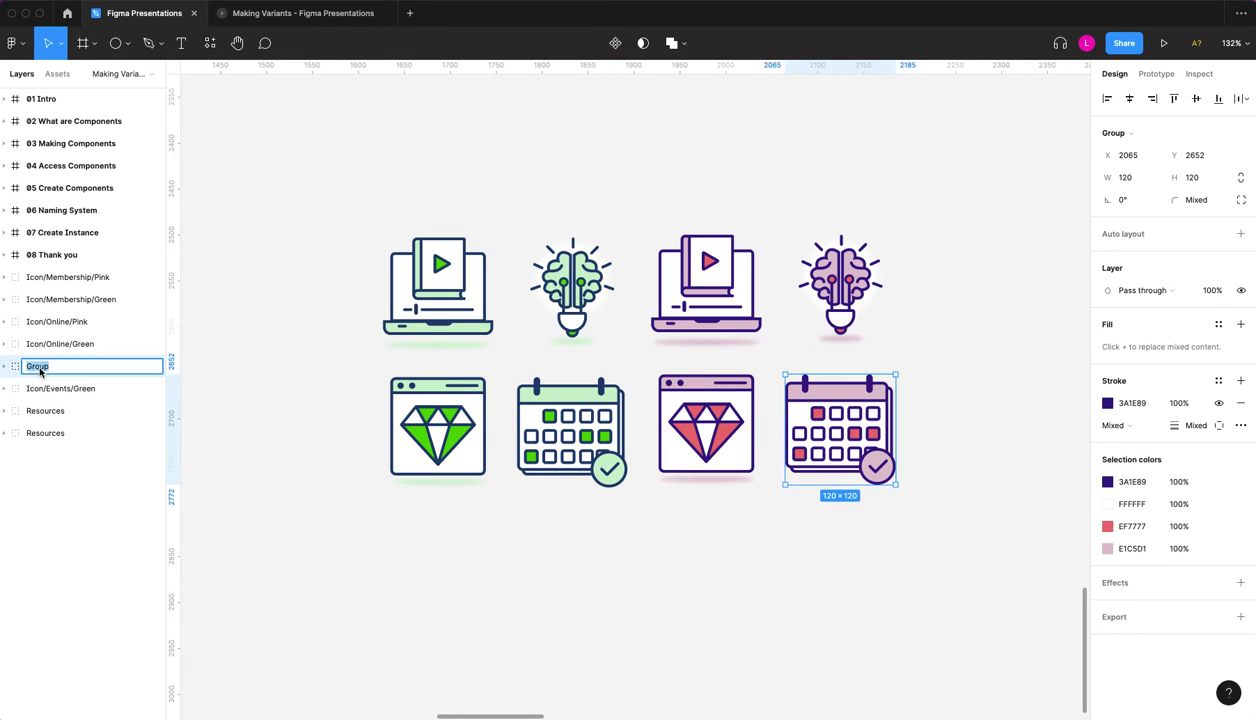
text(Icon/Events/Pink)
key(Return)
- Rename the pink brain layer to Icon/Resources/Pink
click(40, 410)
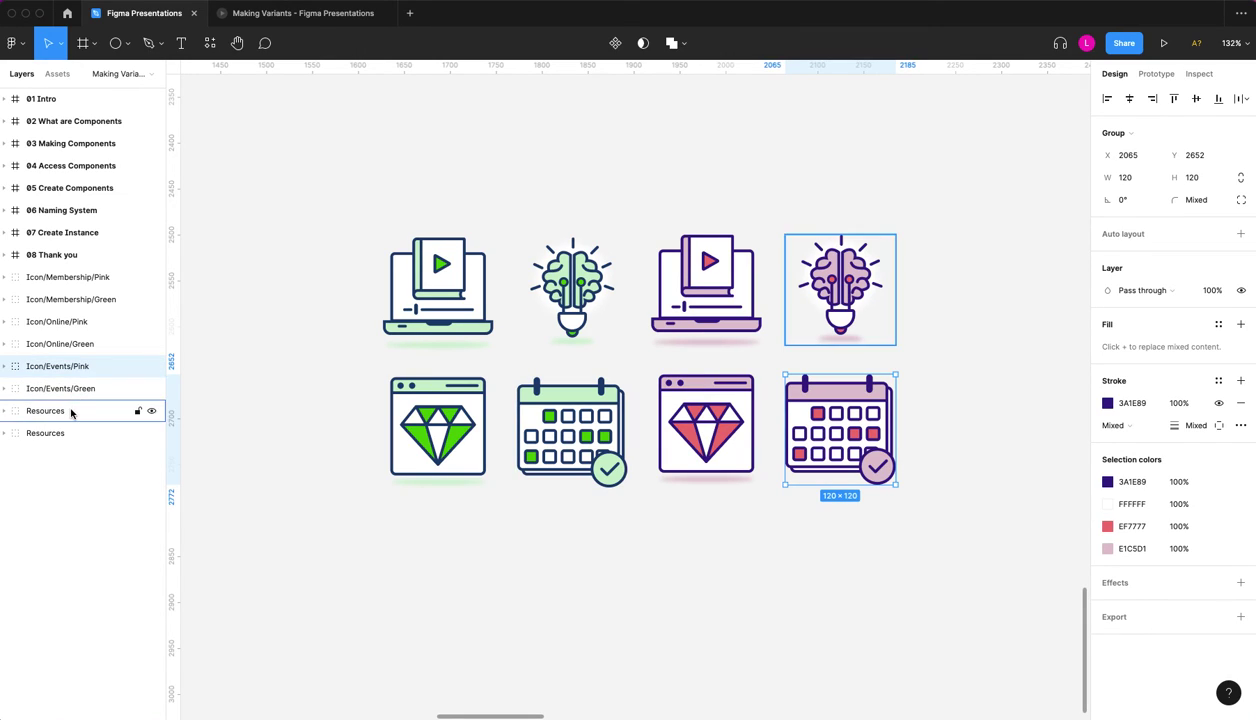
double_click(56, 411)
text(Icon/)
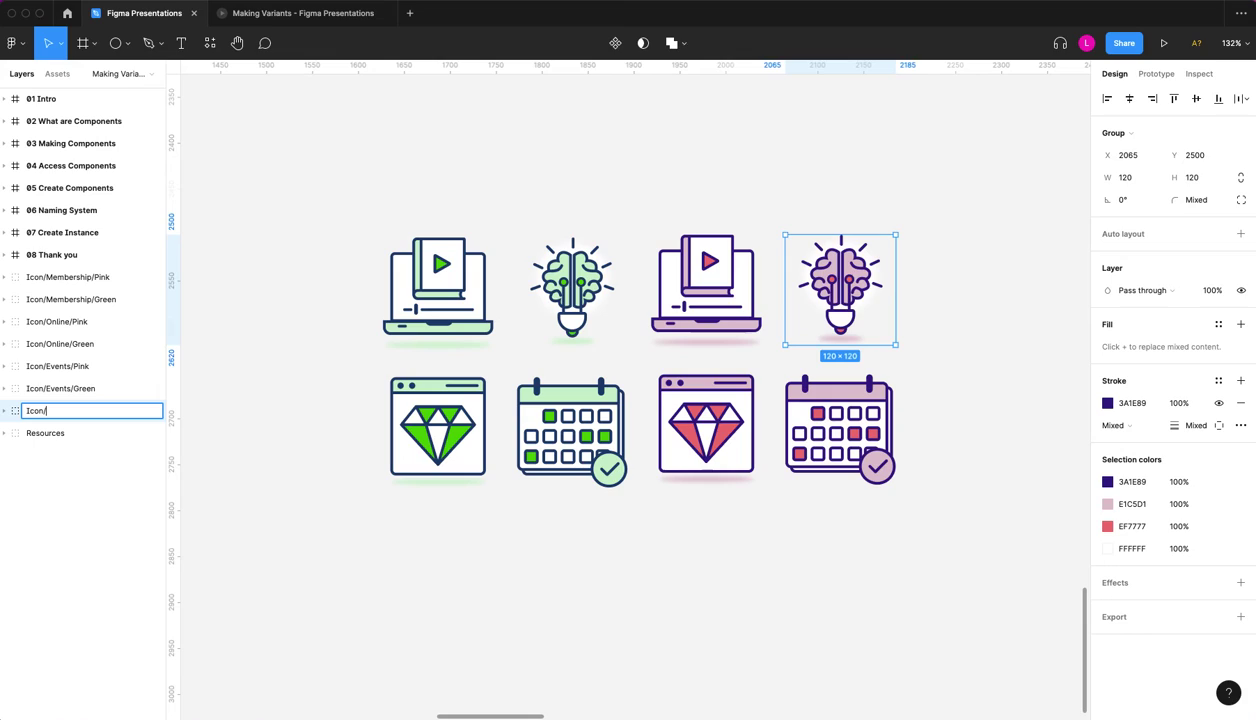
text(Resources/Pink)
key(Return)
- Rename the green brain layer to Icon/Resources/Green and clear the selection
click(52, 433)
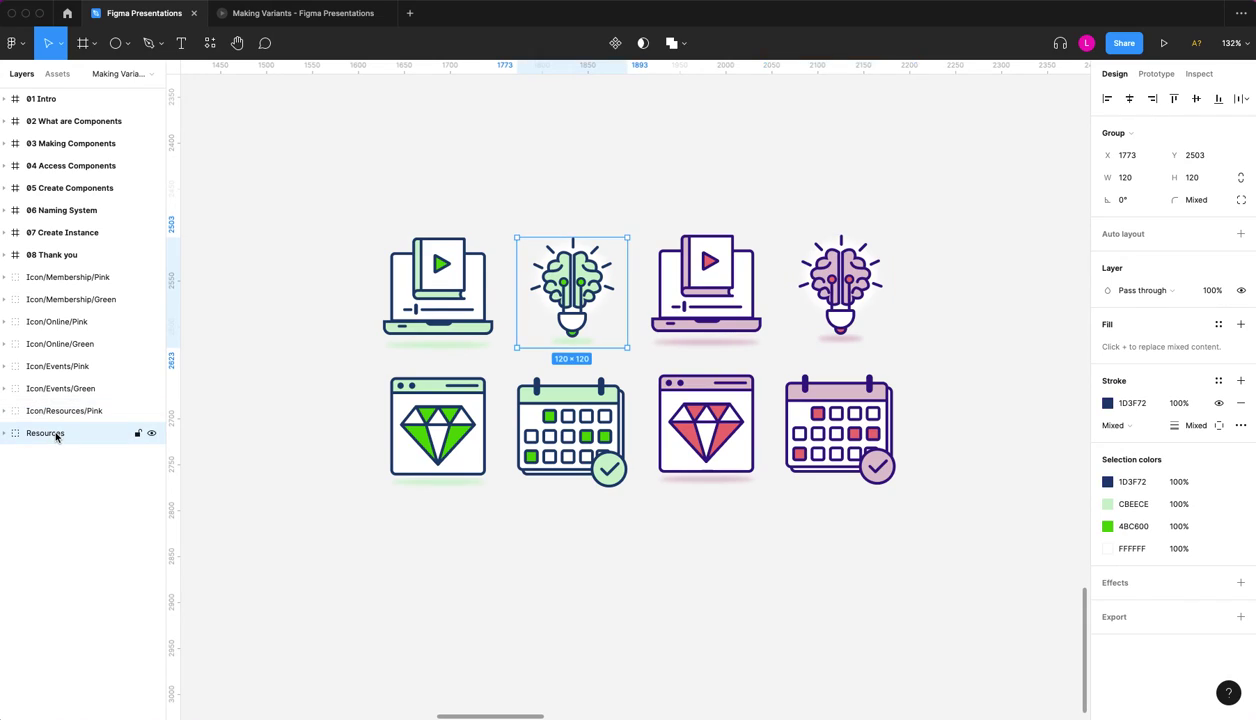
double_click(52, 433)
text(Icon/R)
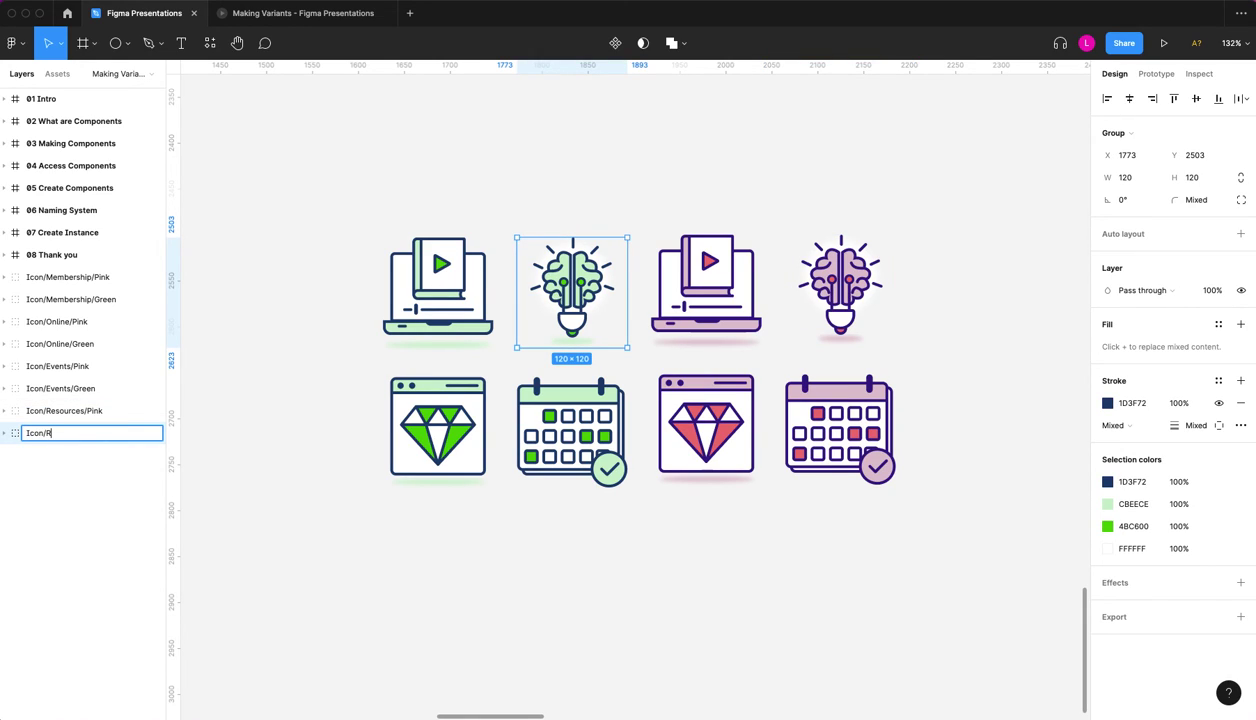
text(esources/Green)
key(Return)
click(277, 255)
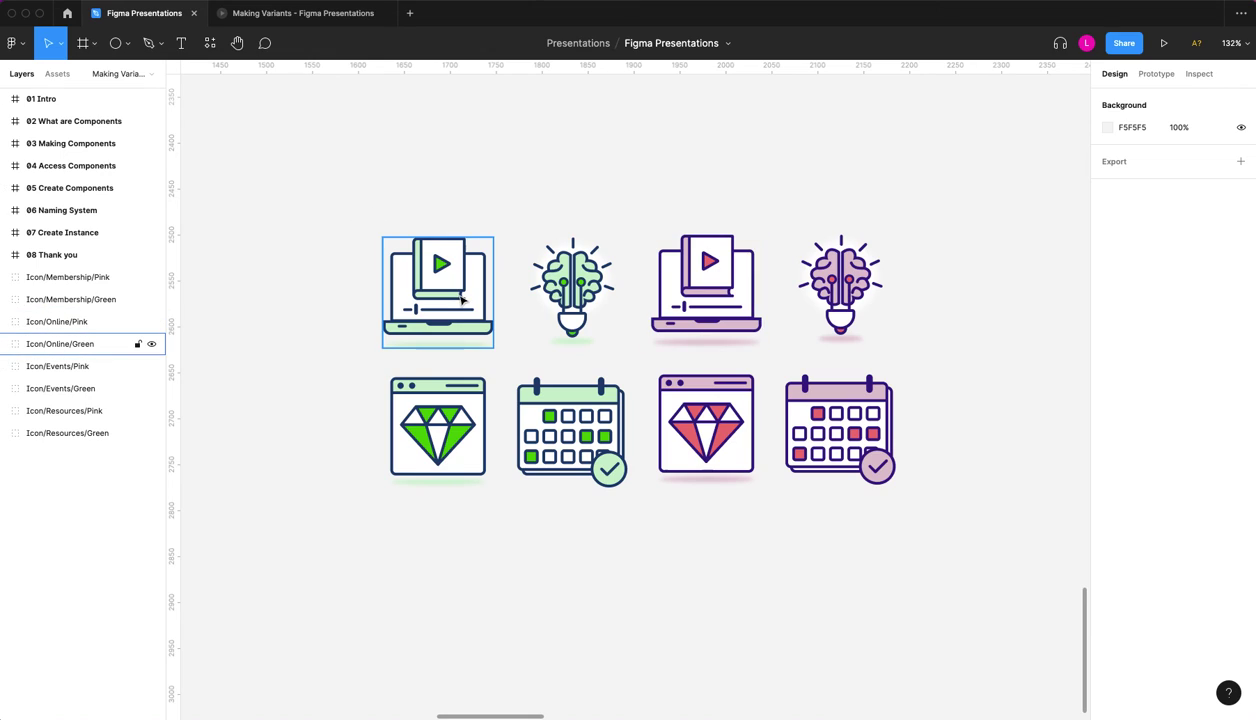
- Make all eight icons components and combine them into an Icon variant set
drag(323, 197, 950, 565)
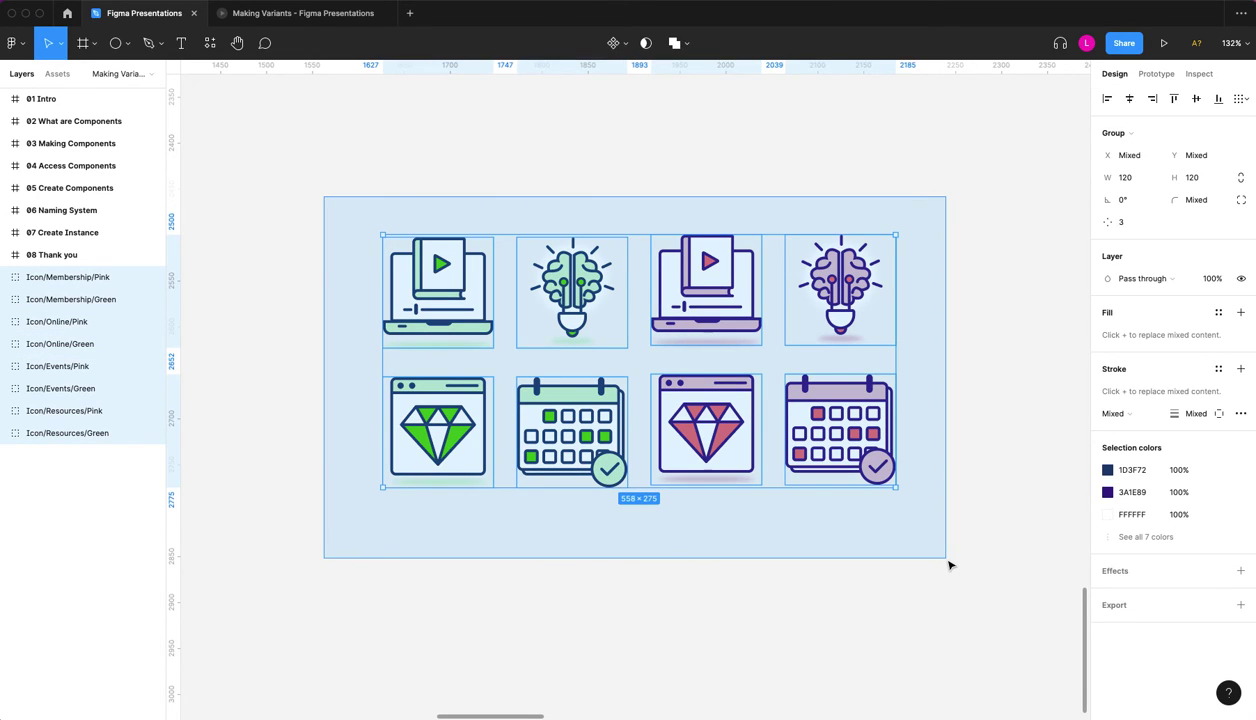
drag(950, 566, 950, 566)
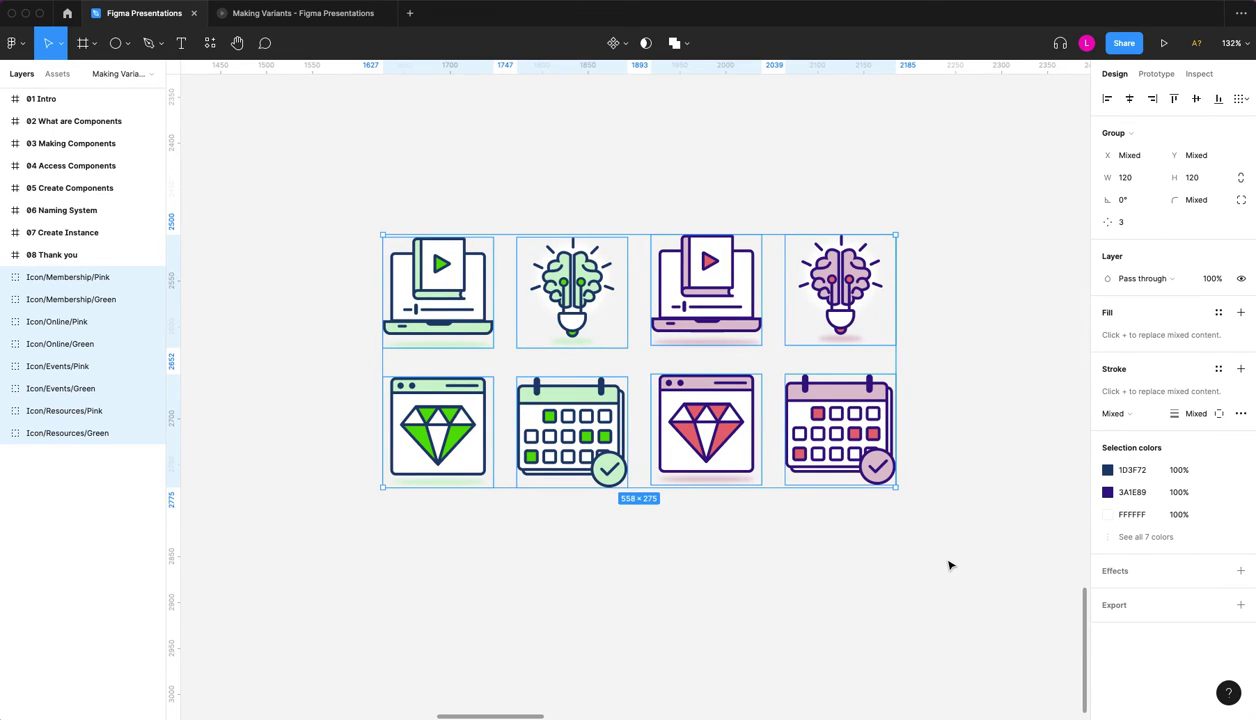
click(626, 45)
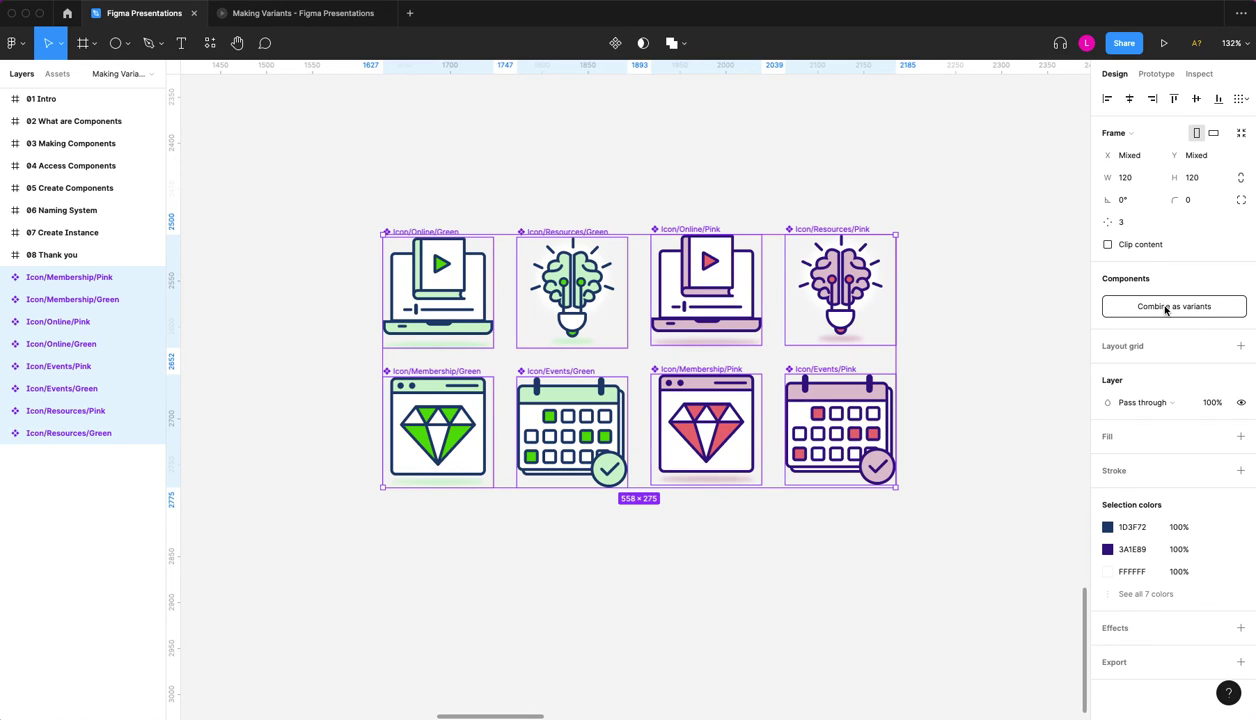
click(1165, 307)
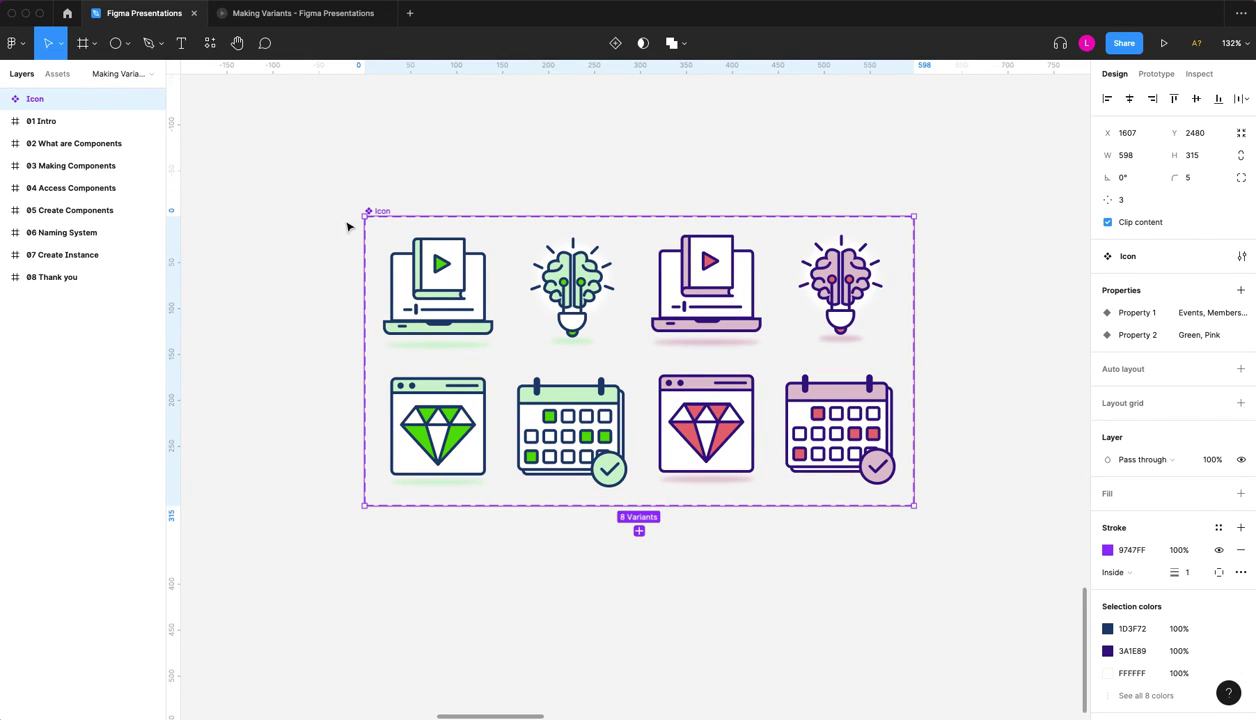
- Select the Icon component set to show its 8 variants and two properties
click(1005, 380)
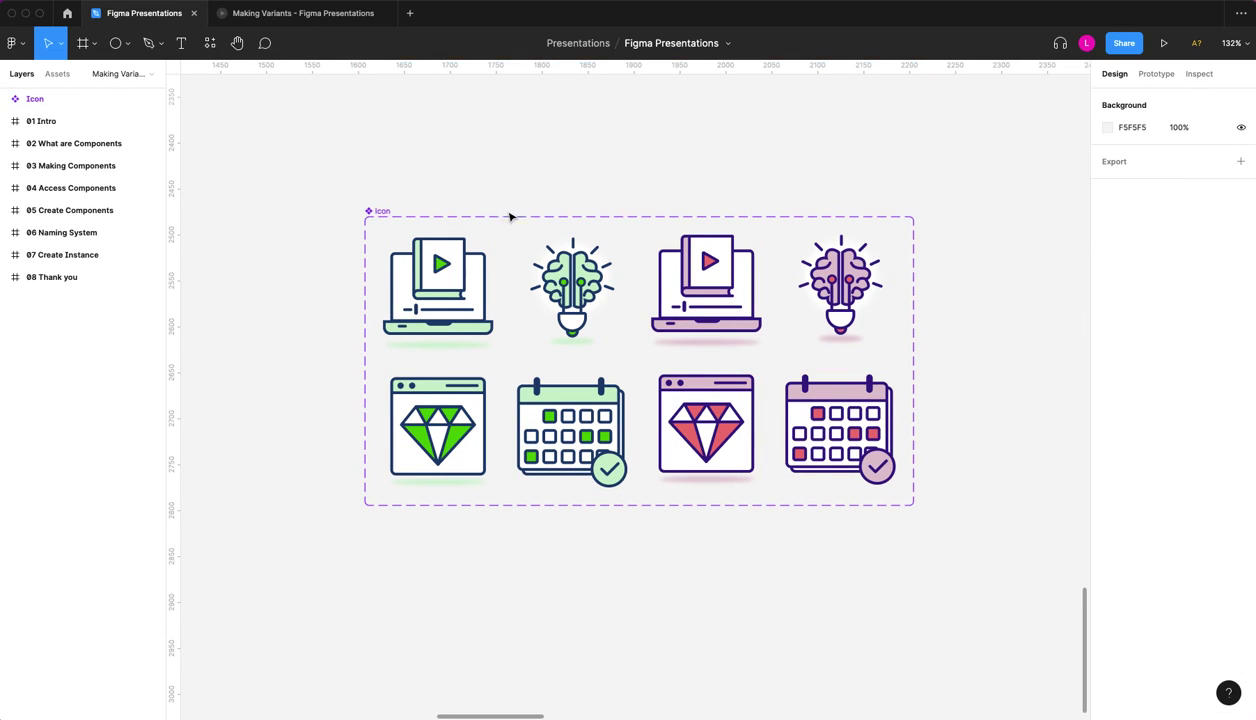
click(456, 222)
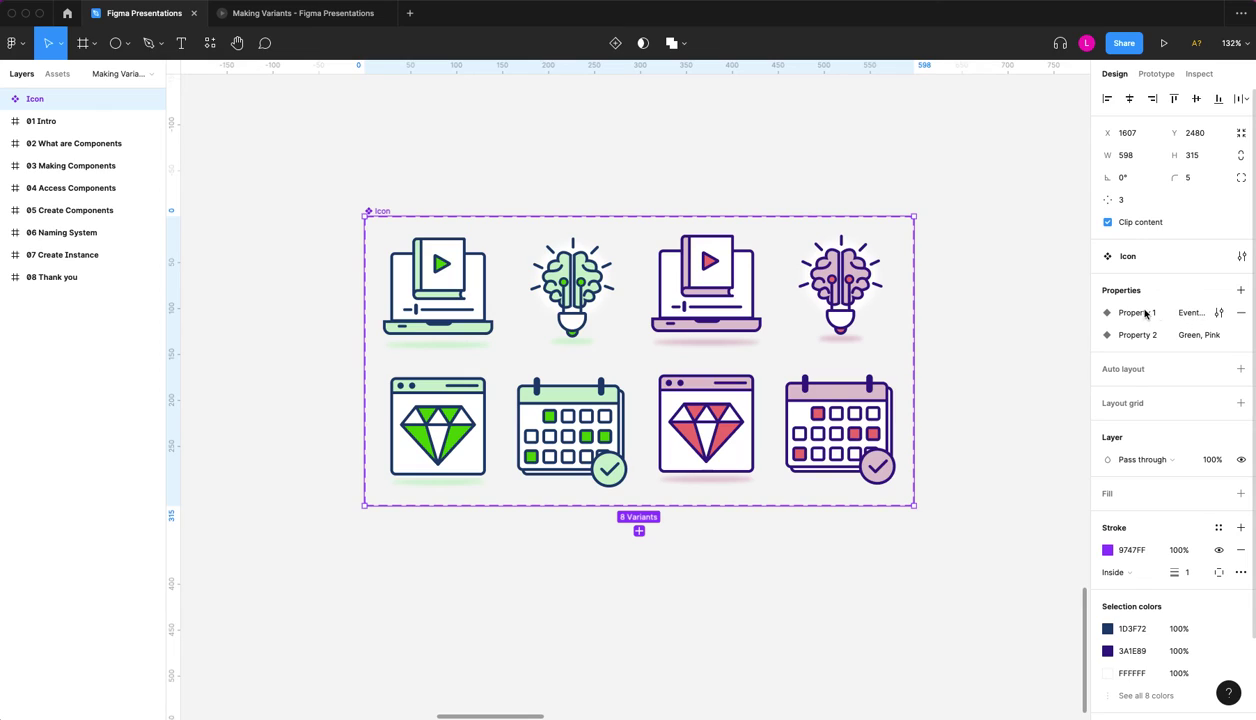
- Rename the first variant property from Property 1 to Icon Name
click(1218, 314)
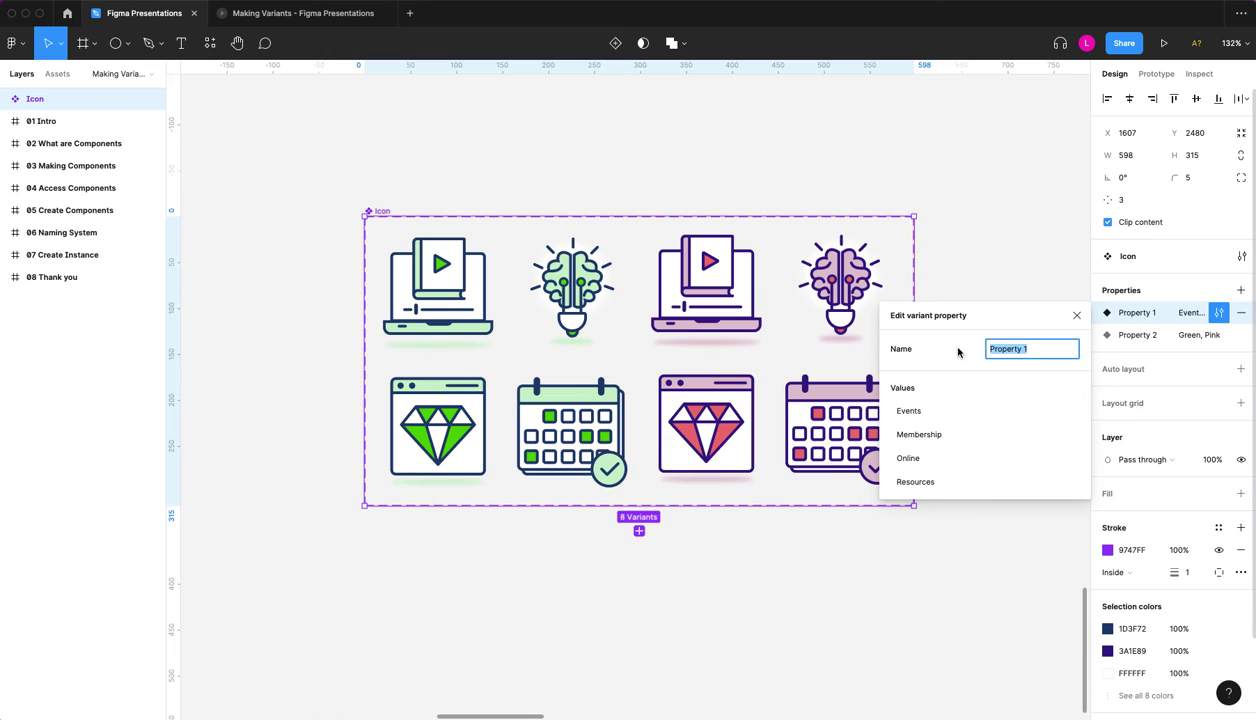
text(Icno)
text(Ico)
text(n Type)
key(BackSpace)
key(BackSpace)
key(BackSpace)
key(BackSpace)
text(Name)
key(Return)
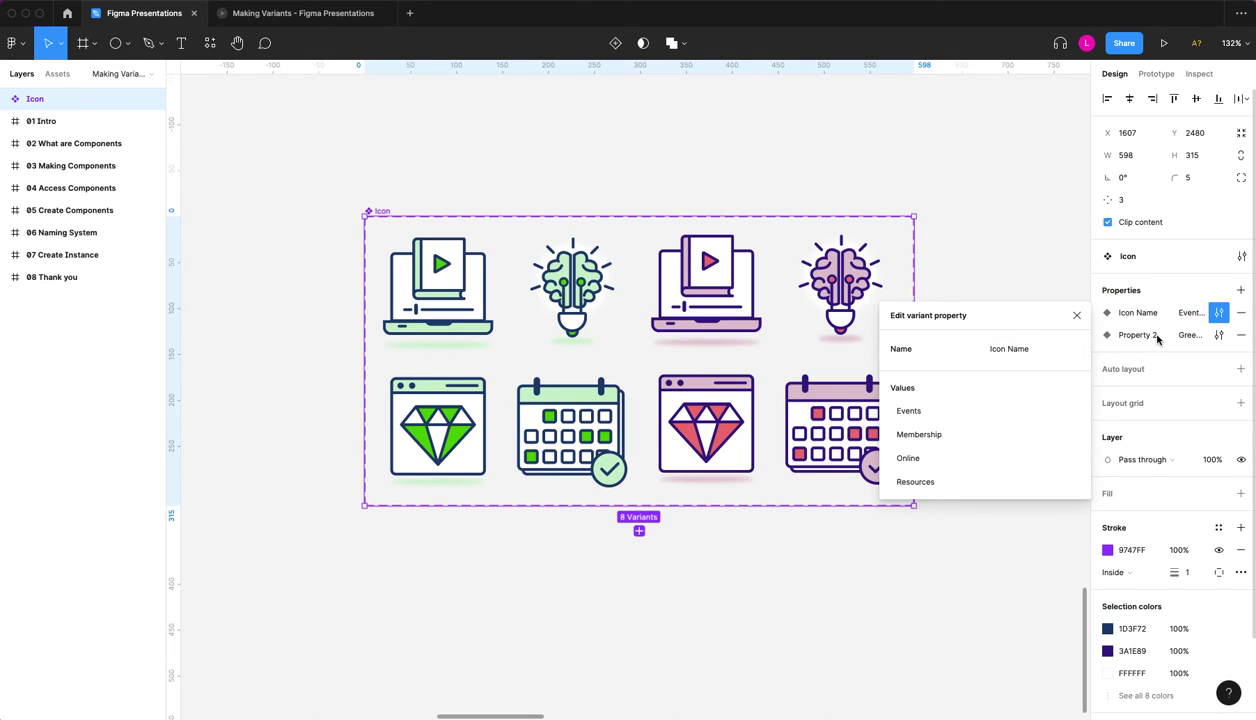
- Rename the second variant property from Property 2 to Color and deselect the set
click(1143, 337)
click(1218, 334)
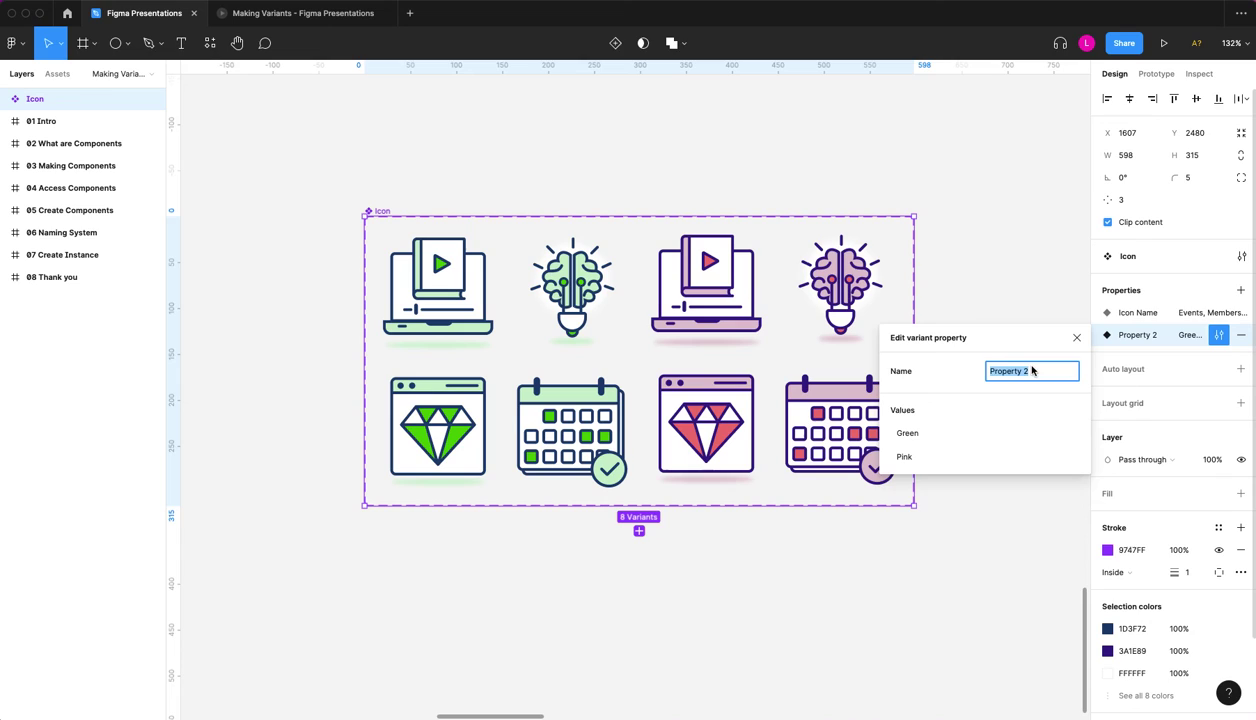
text(Color)
key(Return)
click(1032, 549)
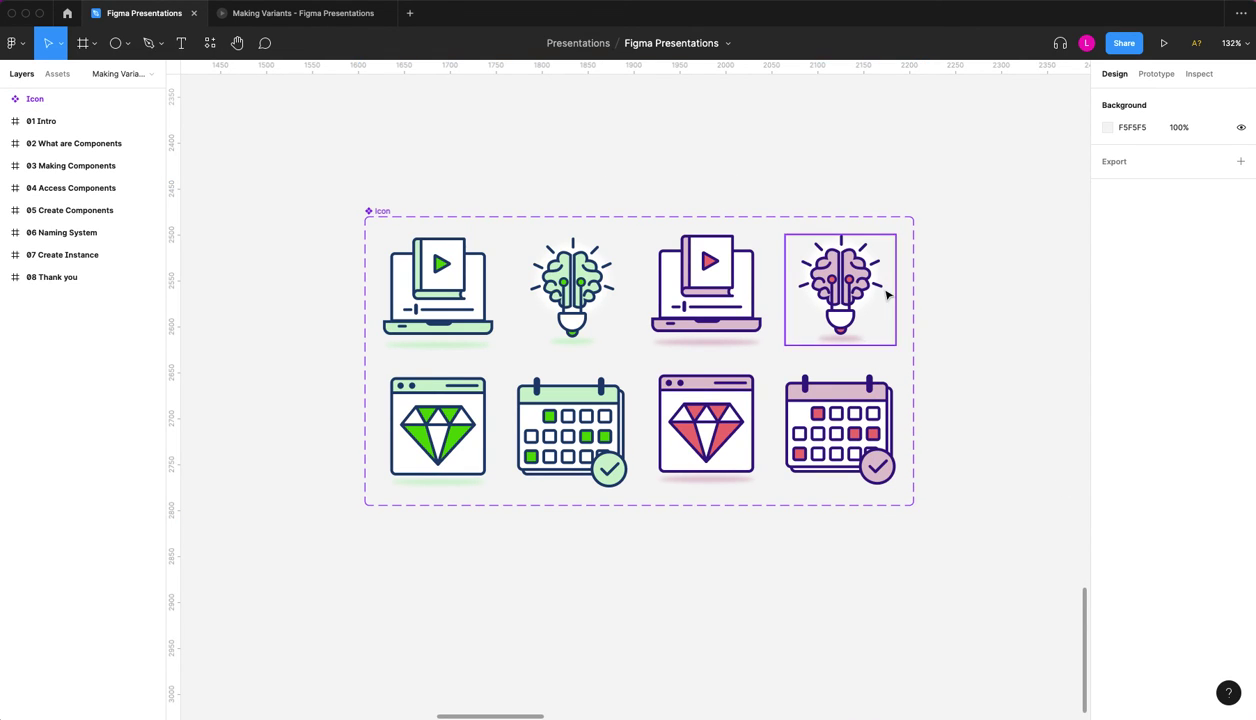
scroll(886, 294, down, 3)
scroll(886, 294, right, 3)
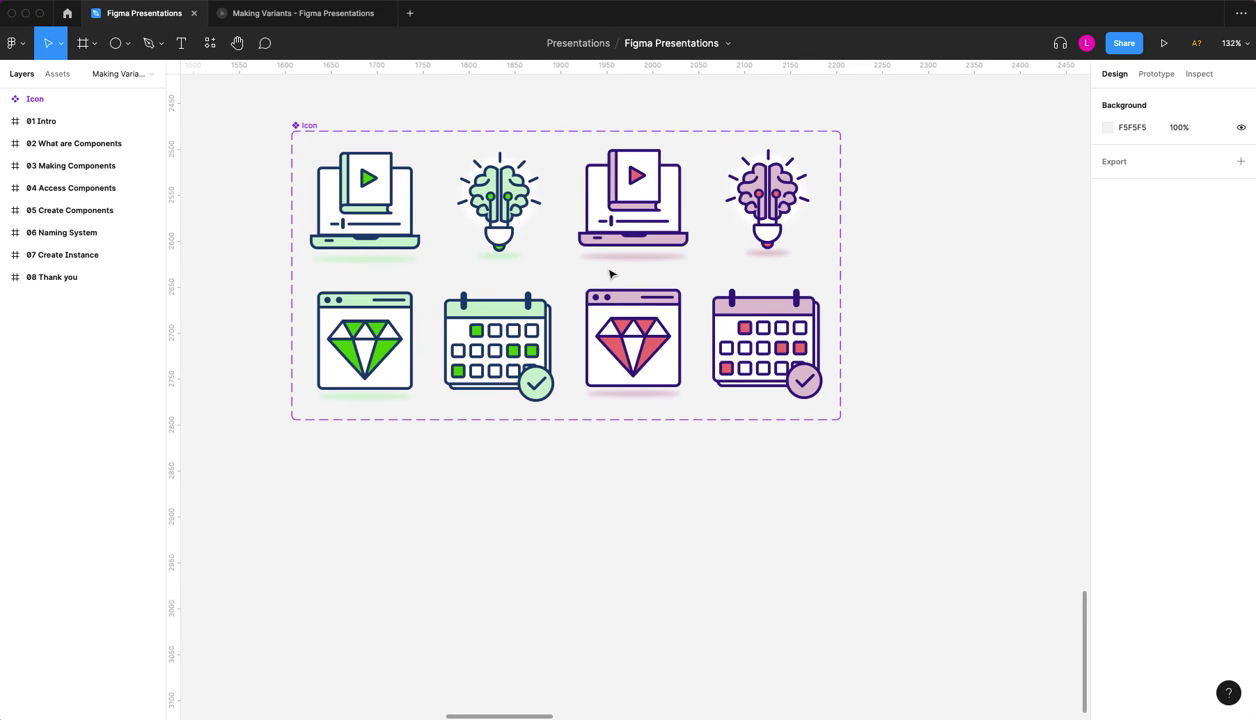
- Show the file's component assets and browse the Making Variants group
scroll(610, 272, down, 5)
scroll(615, 277, right, 2)
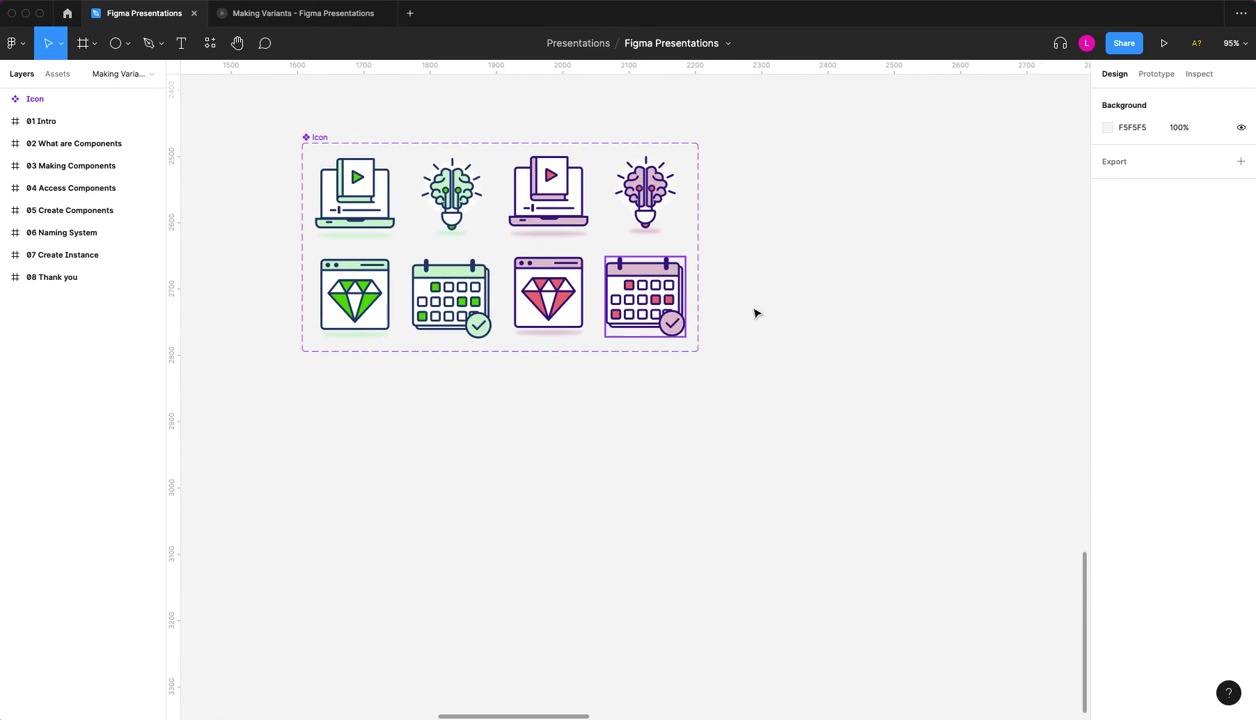
click(56, 76)
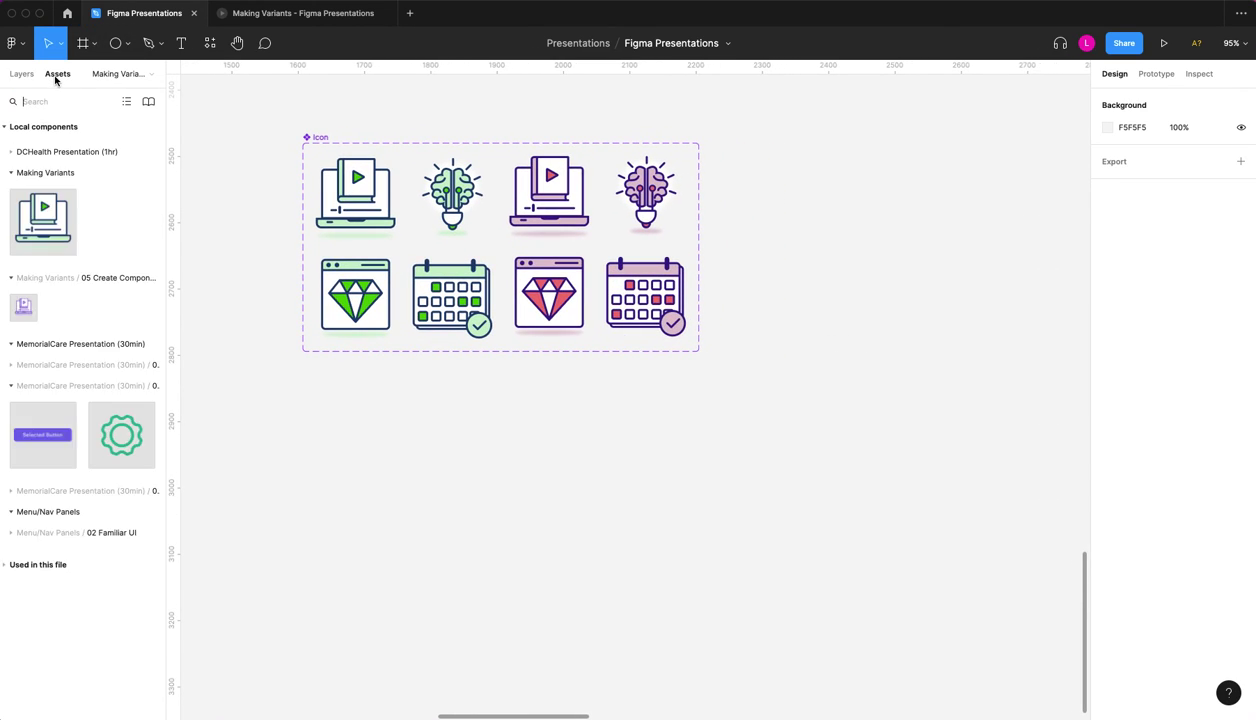
click(10, 174)
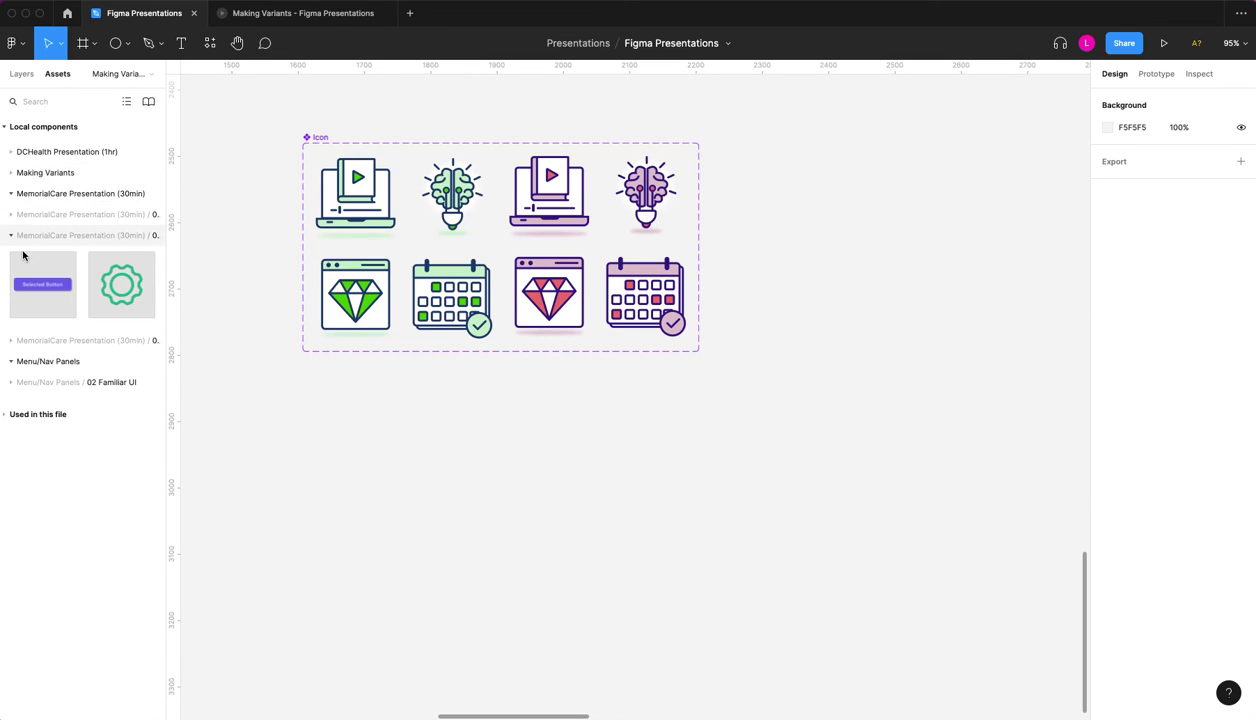
click(5, 414)
scroll(73, 381, down, 1)
scroll(73, 381, down, 3)
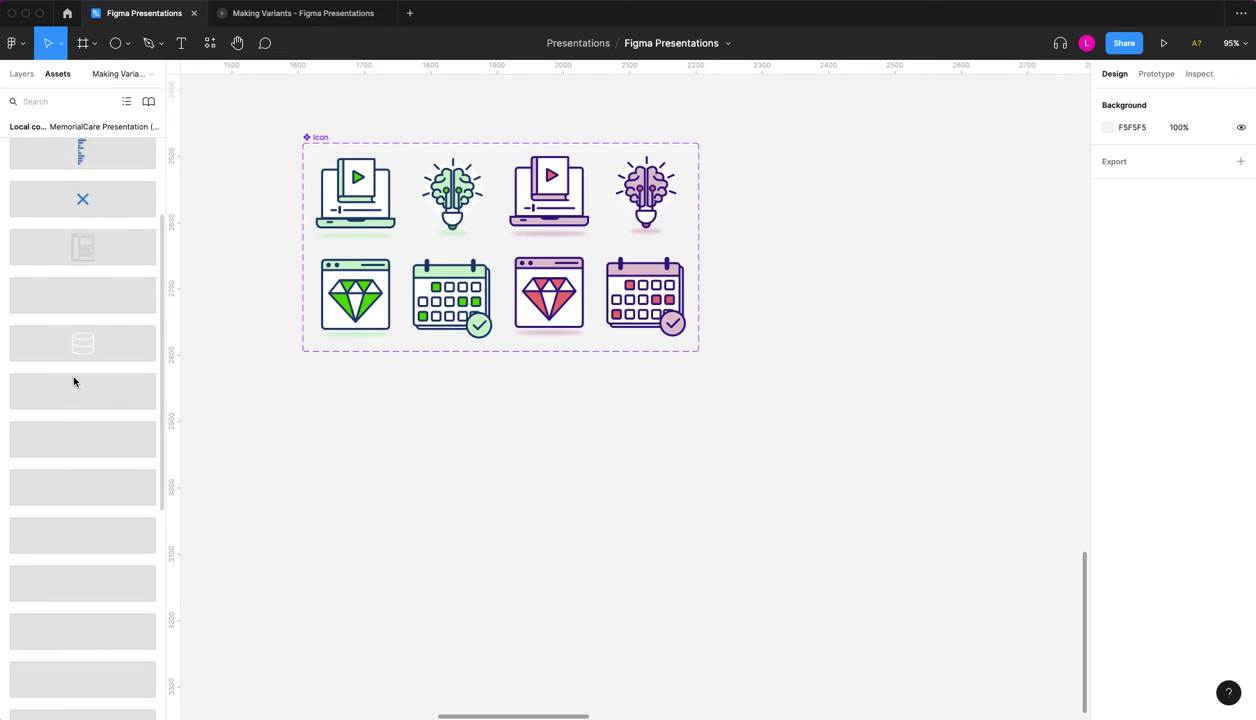
scroll(73, 381, down, 5)
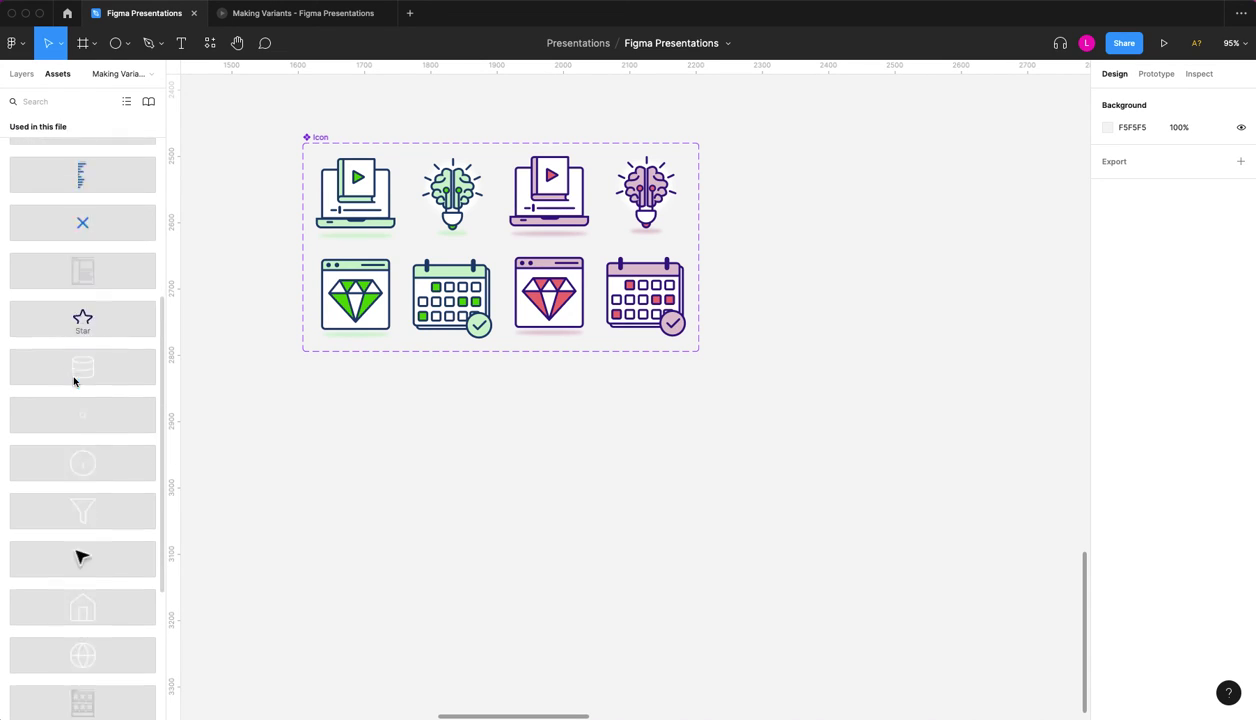
scroll(73, 381, up, 10)
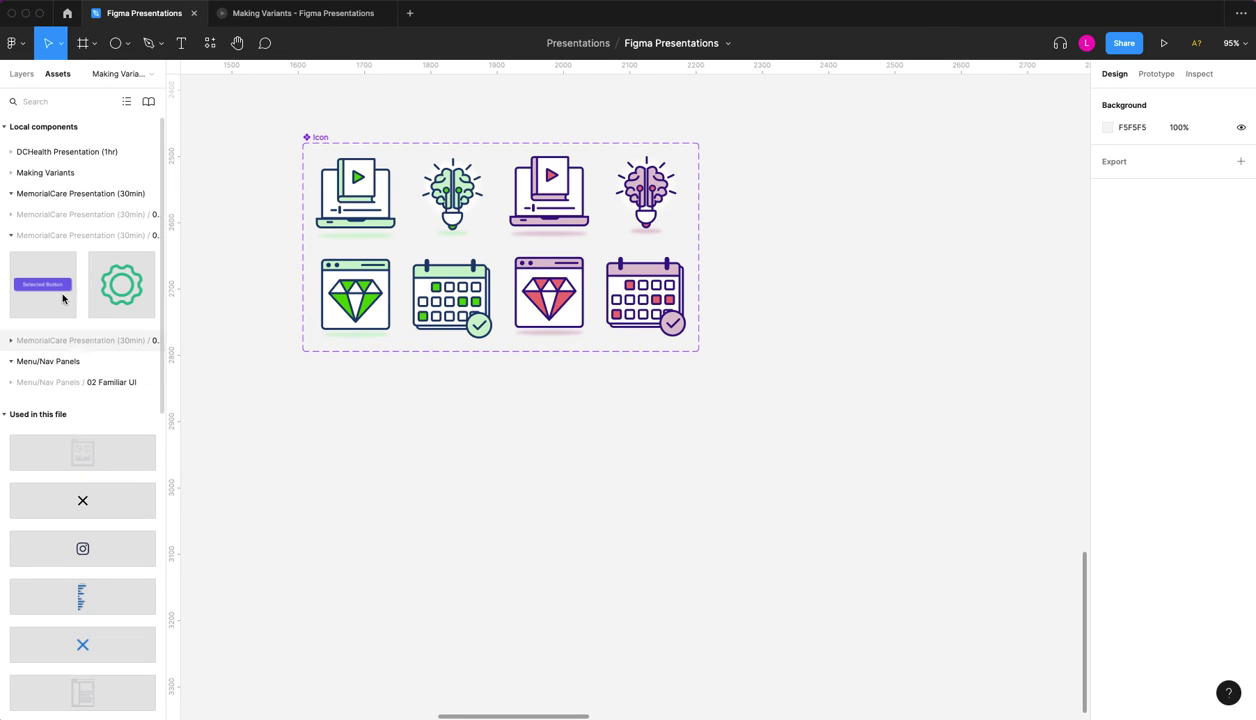
- Drag an Icon component instance onto the canvas below the component set
click(12, 172)
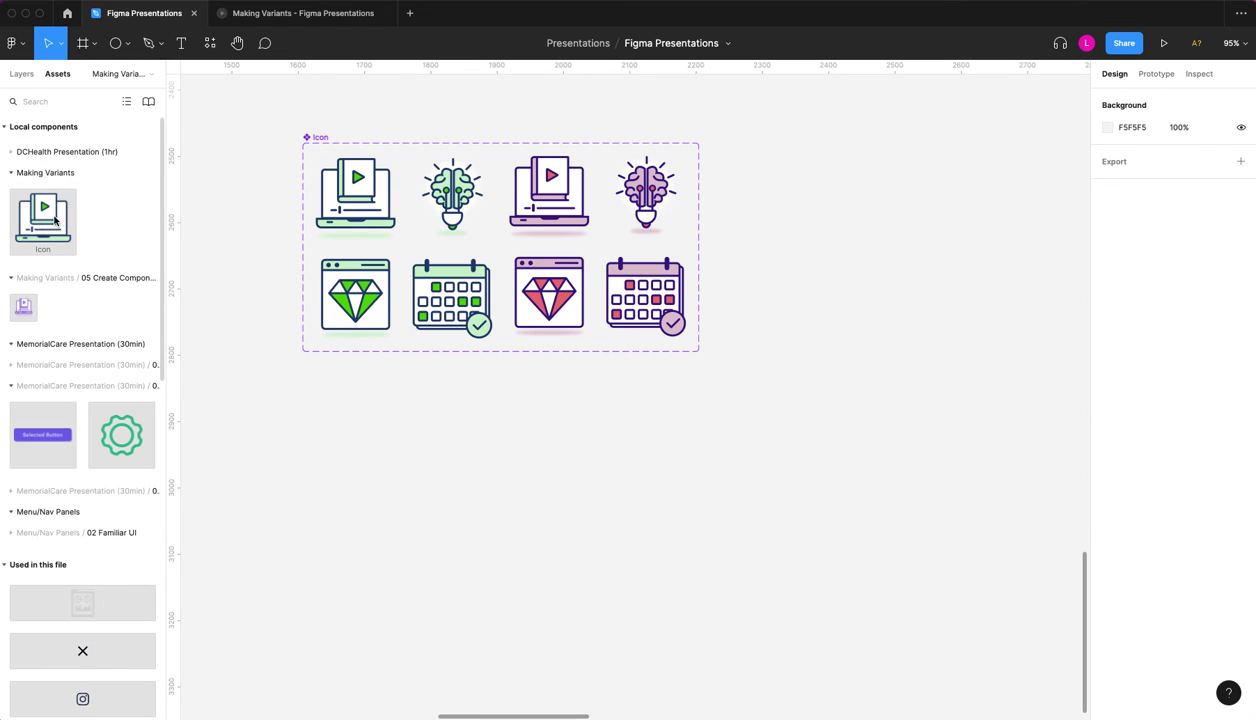
drag(42, 220, 592, 455)
drag(785, 432, 886, 440)
scroll(888, 440, down, 3)
scroll(888, 440, right, 3)
scroll(890, 442, right, 3)
scroll(890, 442, down, 1)
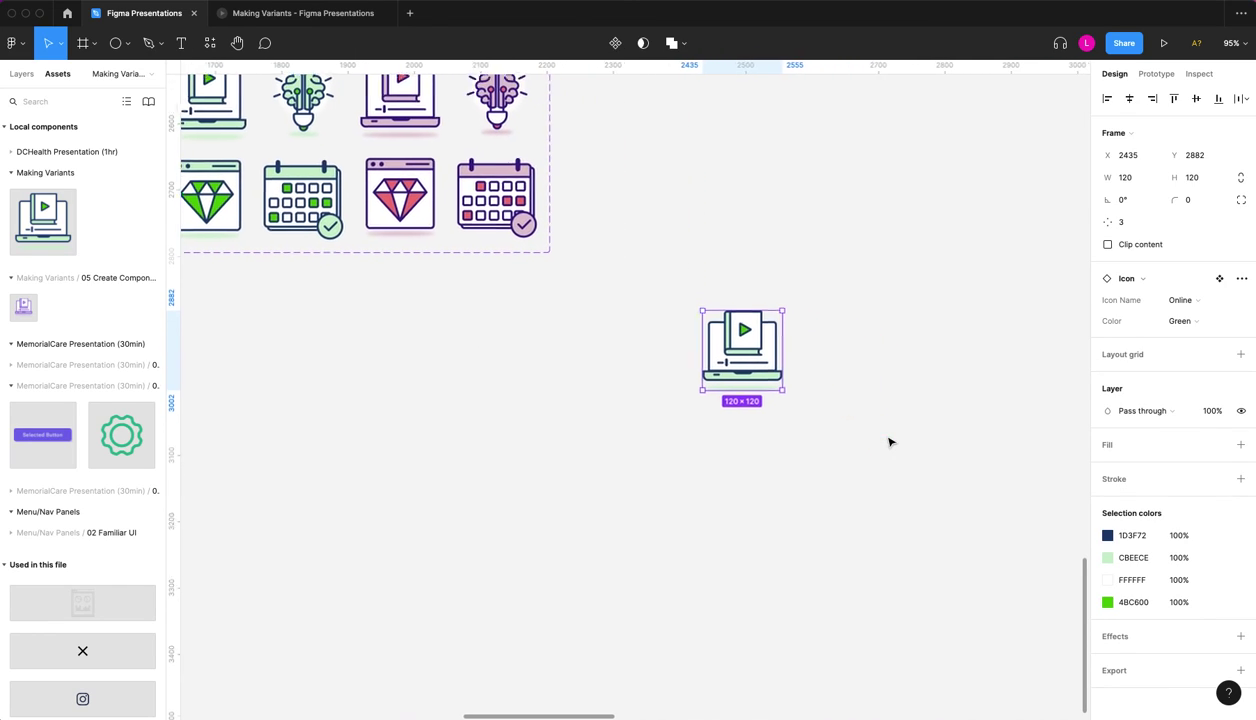
scroll(744, 350, left, 3)
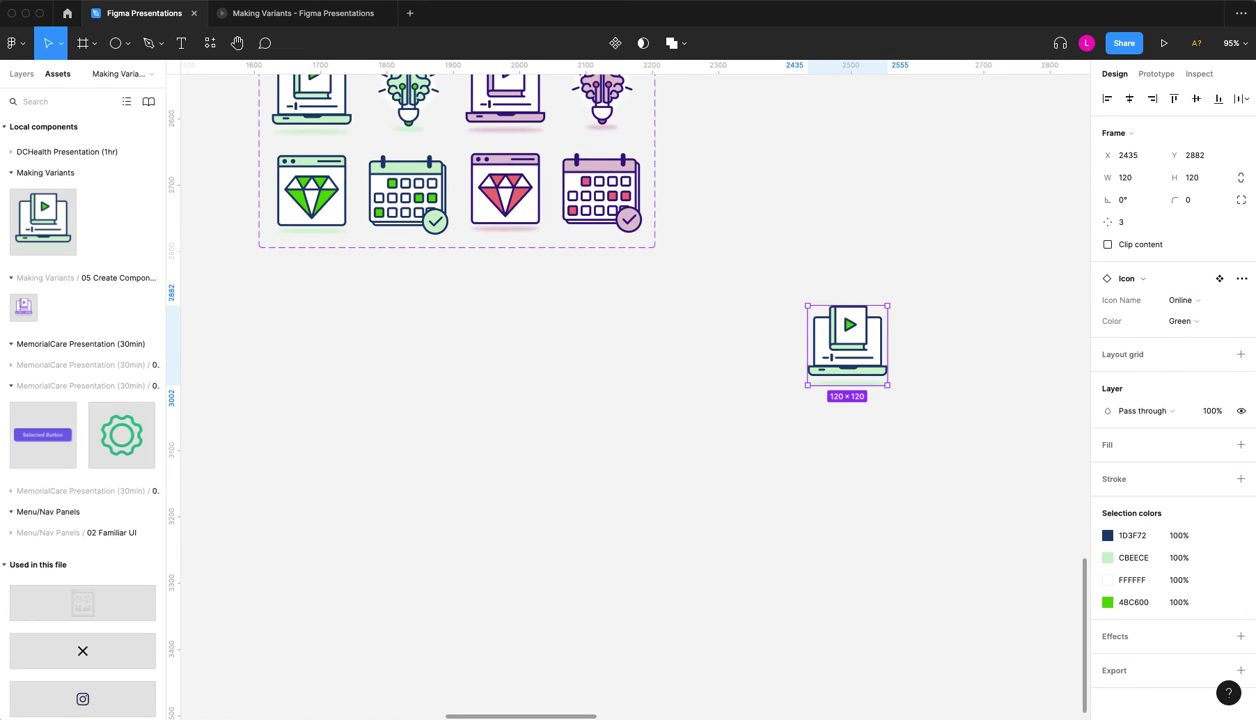
click(21, 74)
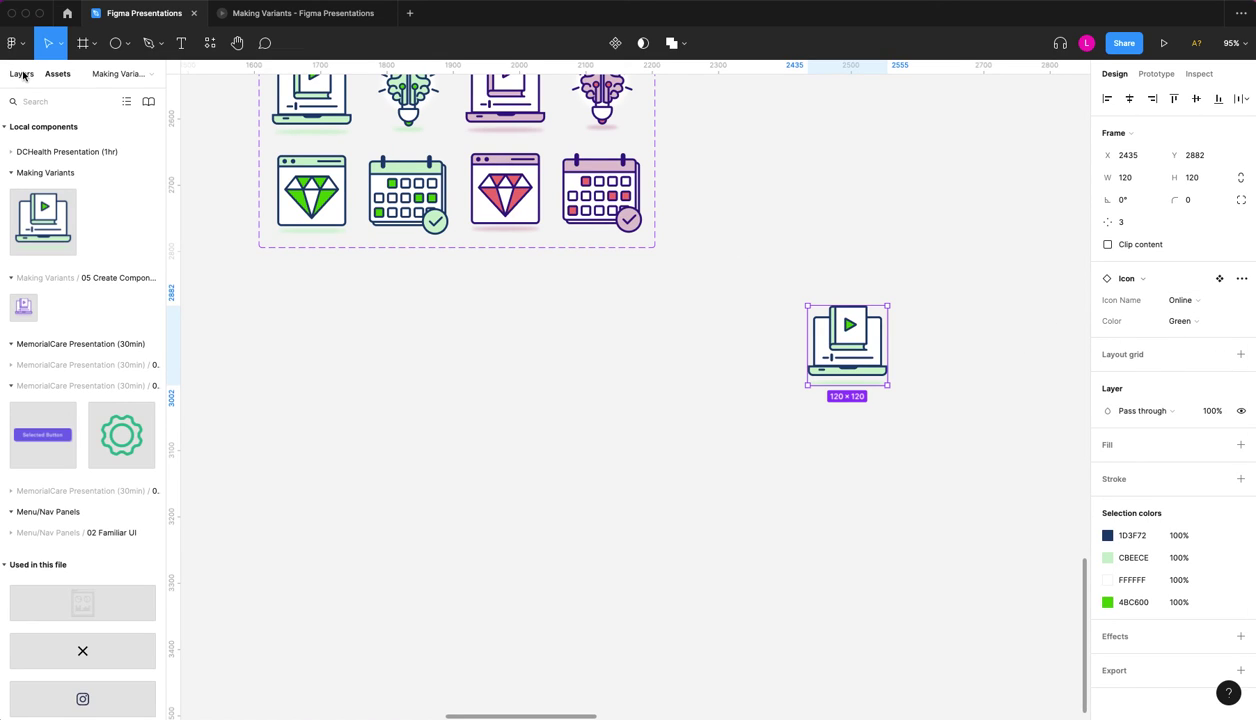
- Swap the instance to the Membership icon with Pink colour
click(1207, 300)
click(1196, 282)
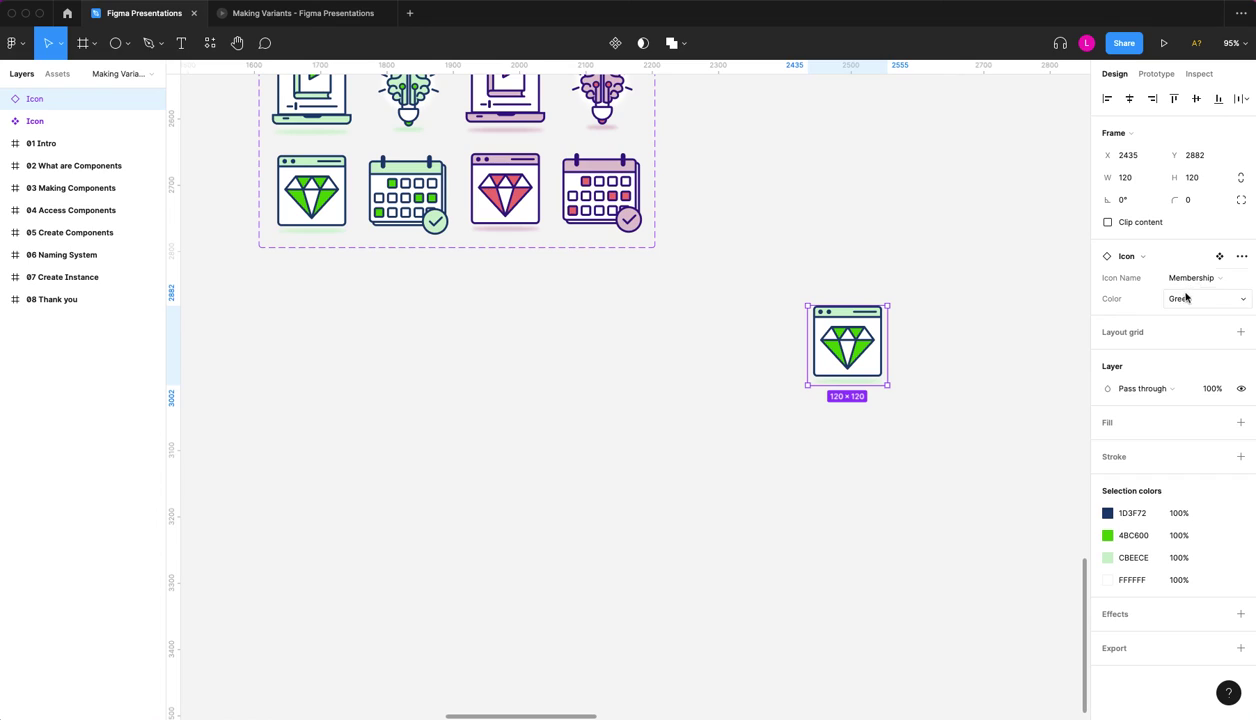
click(1181, 298)
click(1187, 317)
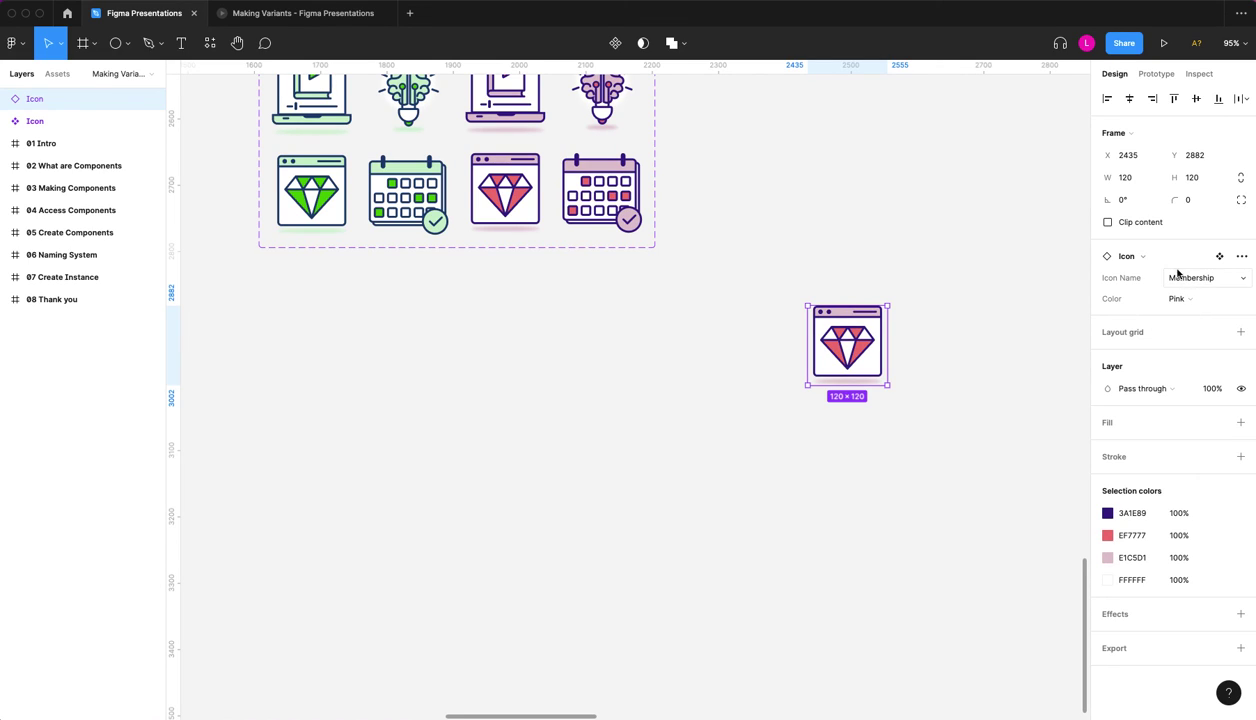
- Change the instance to the Online icon in Green, then to the Events icon
click(1199, 282)
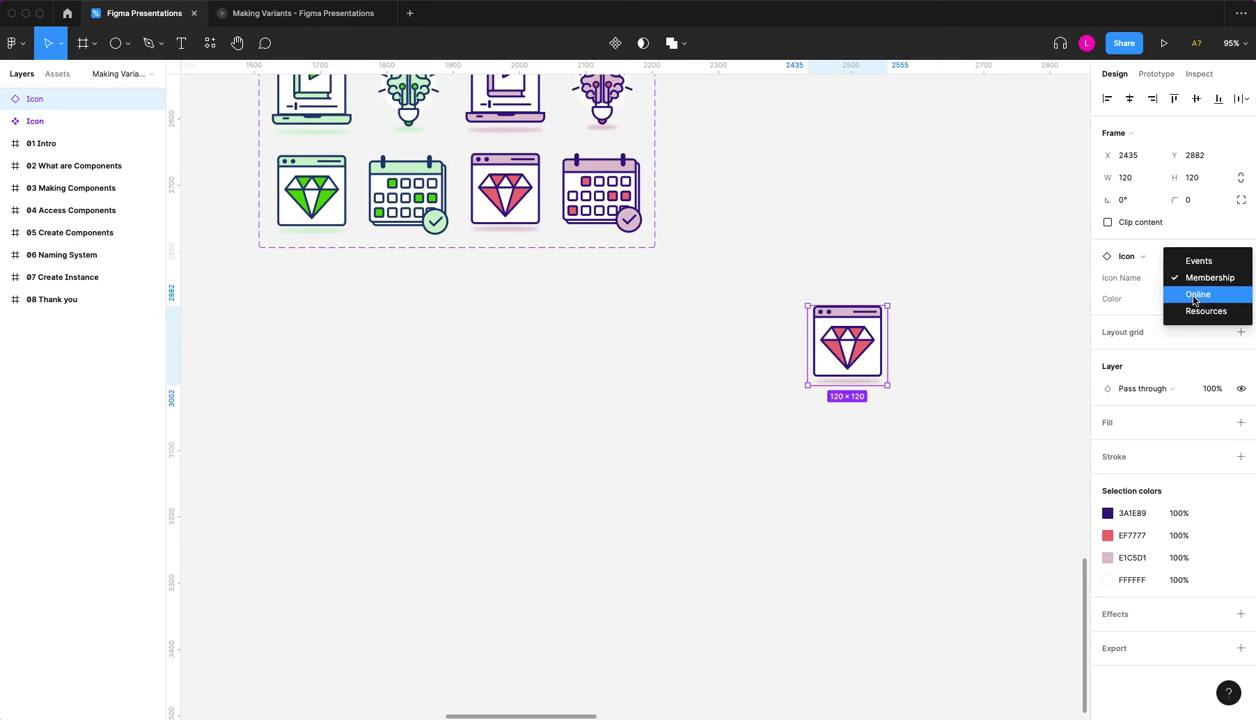
click(1193, 295)
click(1175, 320)
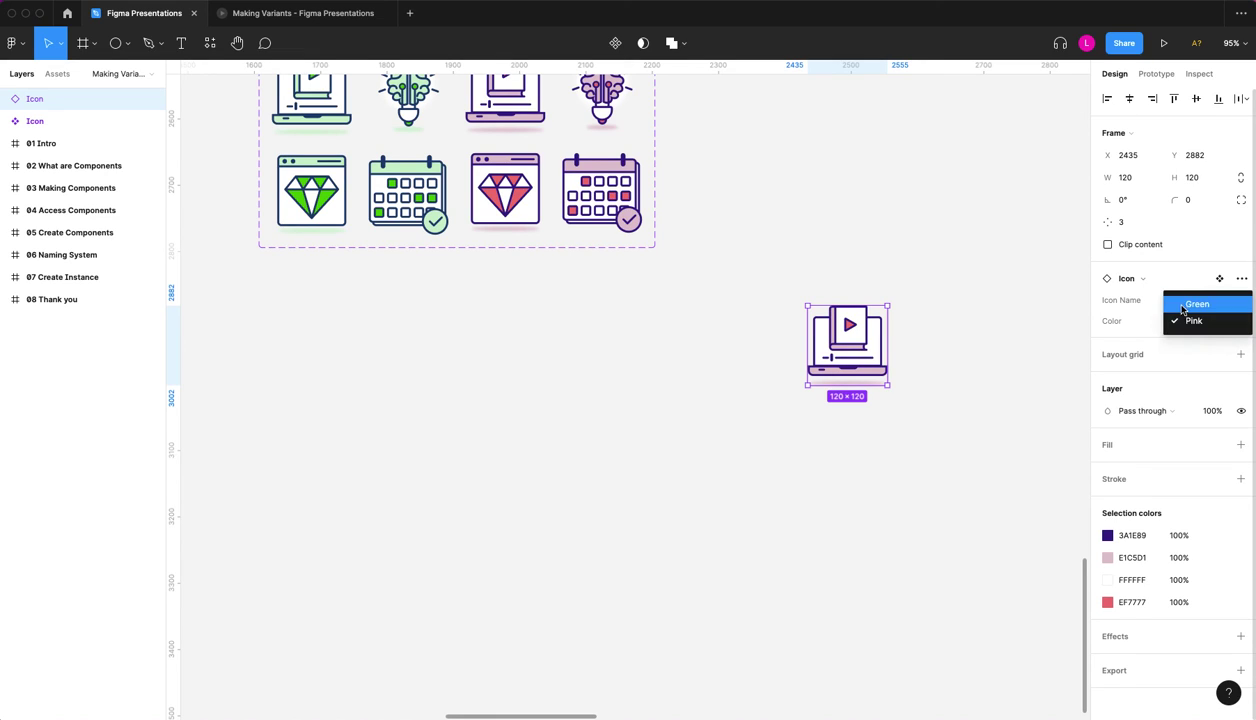
click(1183, 304)
click(1181, 302)
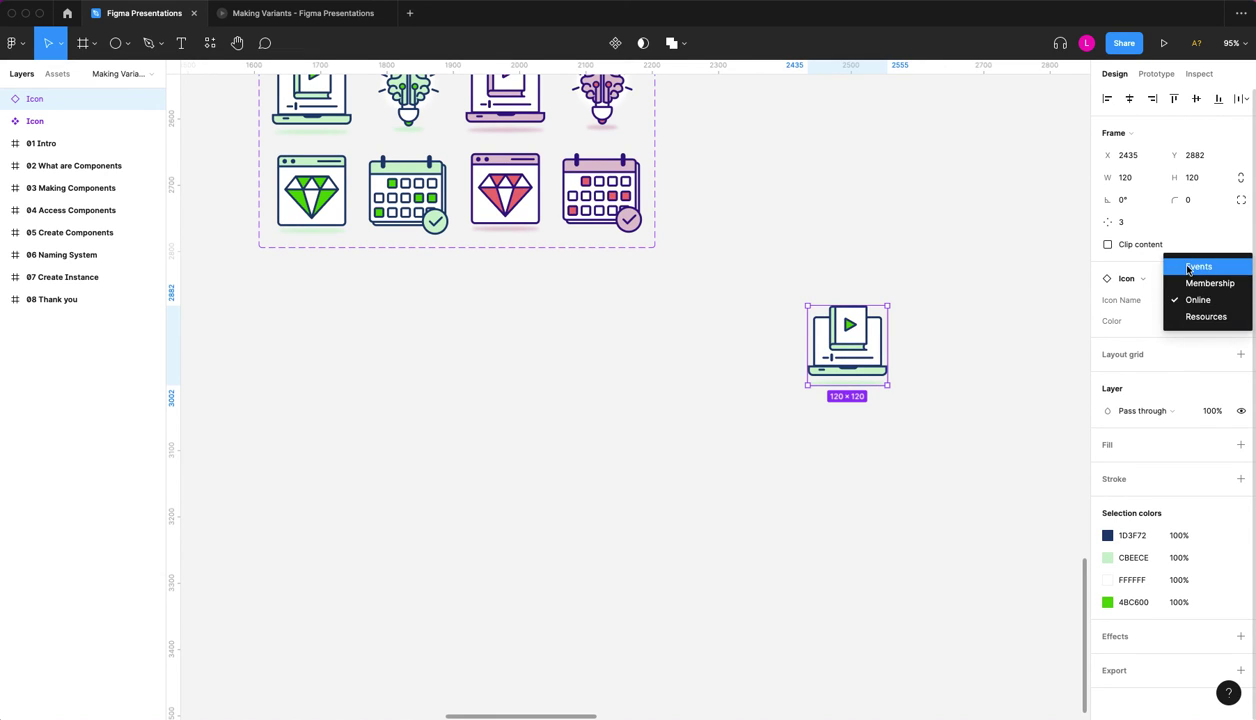
click(1191, 264)
- Select the Events, Green calendar variant in the component set
scroll(849, 288, left, 2)
scroll(849, 288, up, 1)
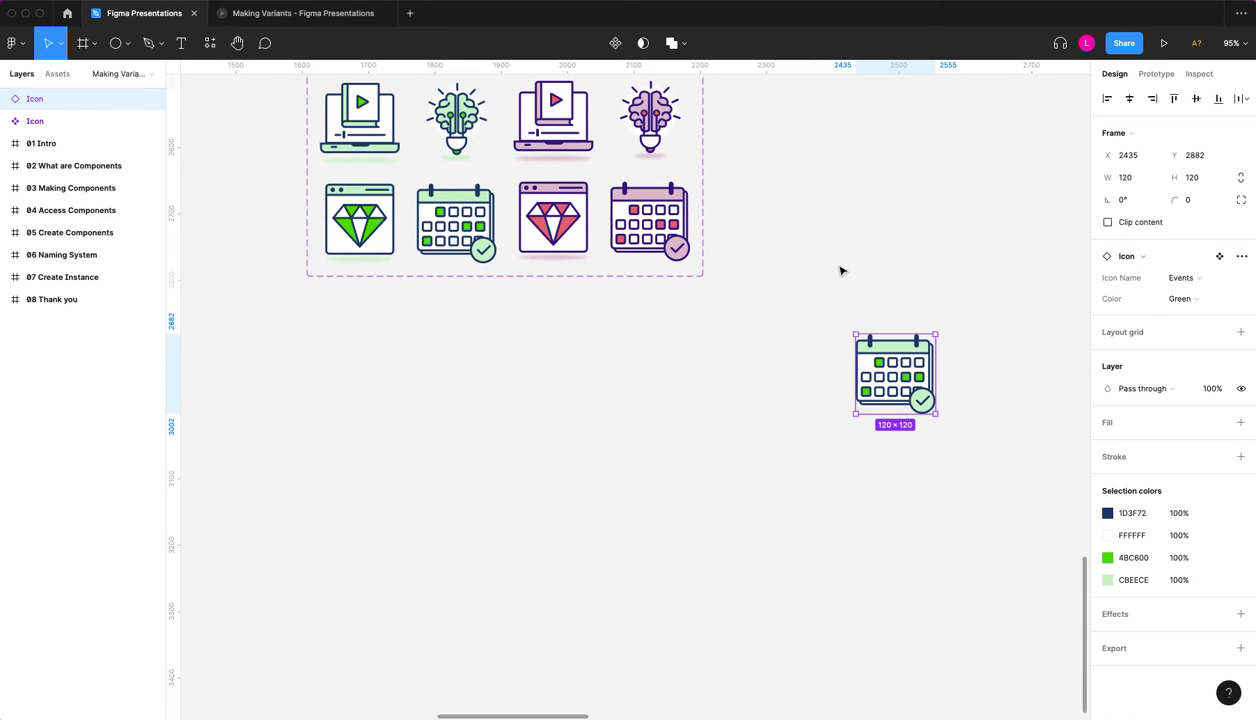
scroll(840, 271, left, 2)
scroll(840, 271, up, 1)
scroll(1004, 250, left, 1)
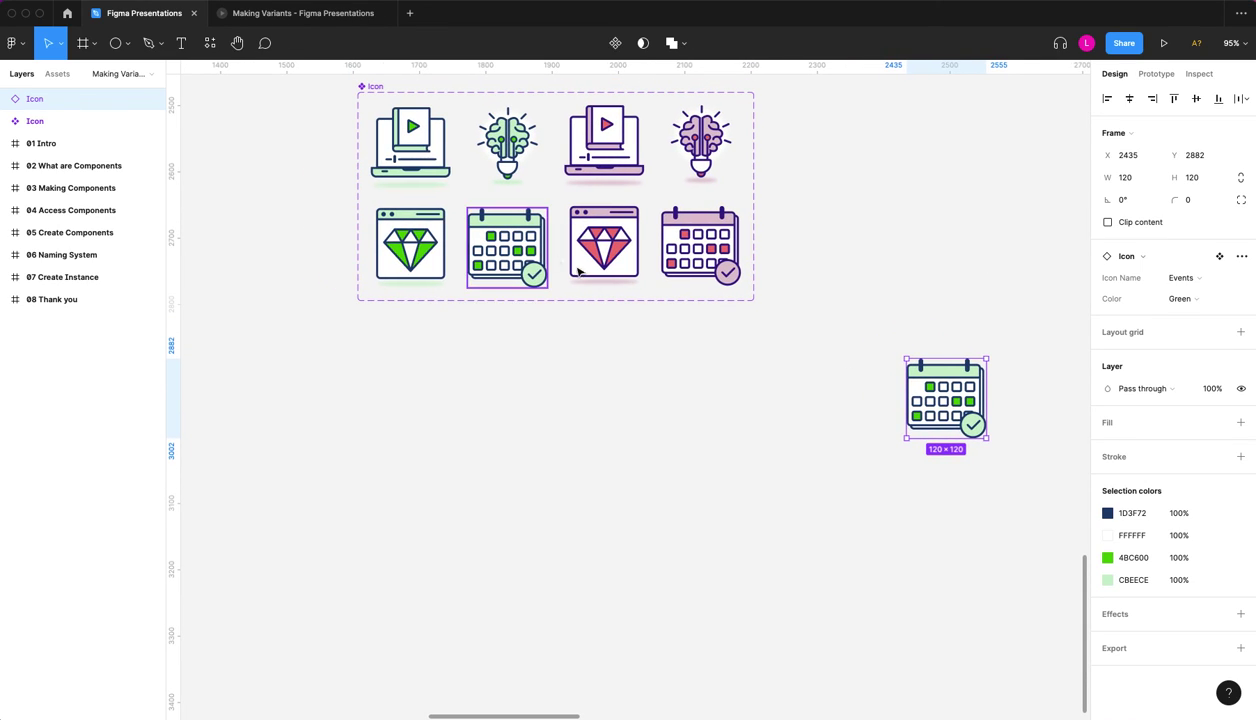
click(515, 252)
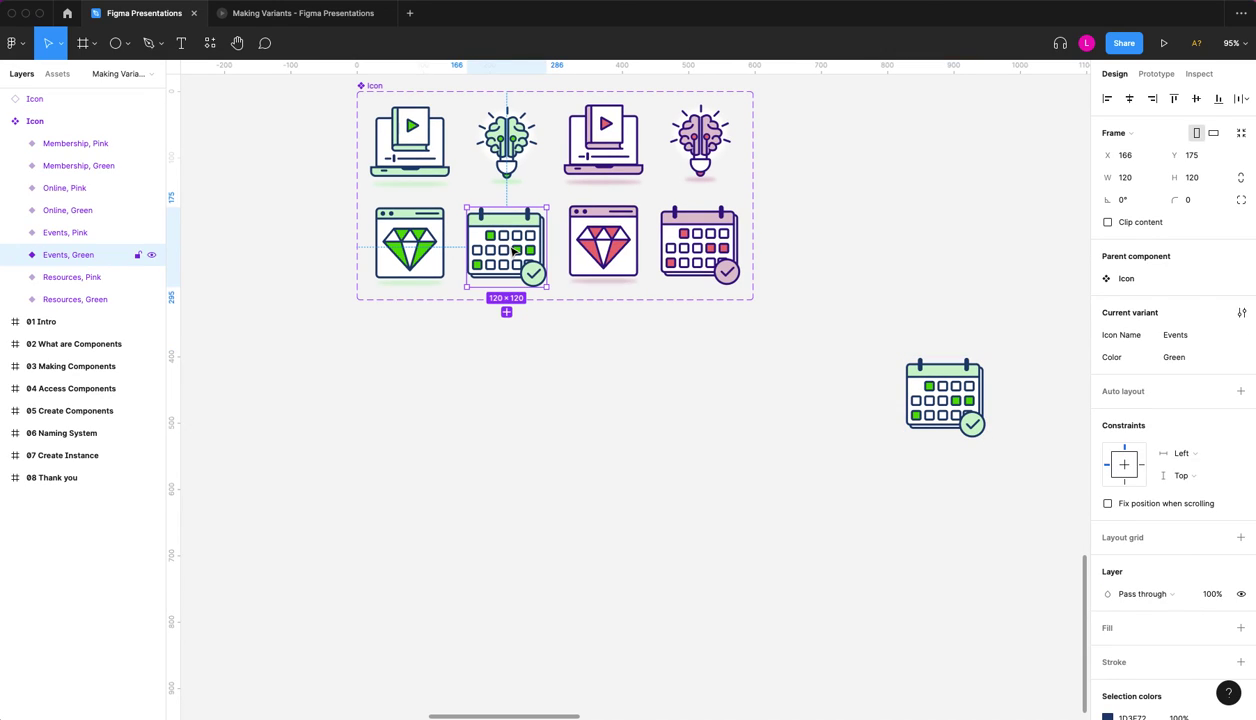
- Change the variant's green 4BC600 to orange FF7D00 and pale green CBEECE to yellow FFC700
scroll(1170, 513, down, 3)
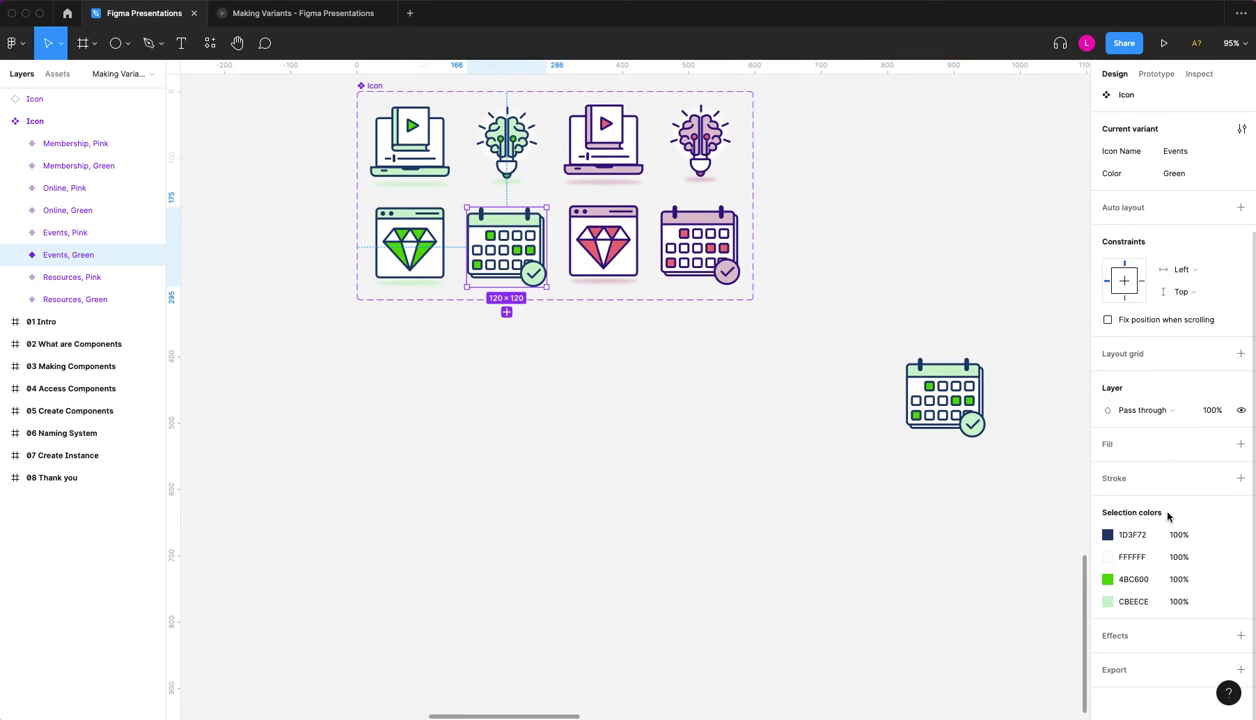
click(1107, 579)
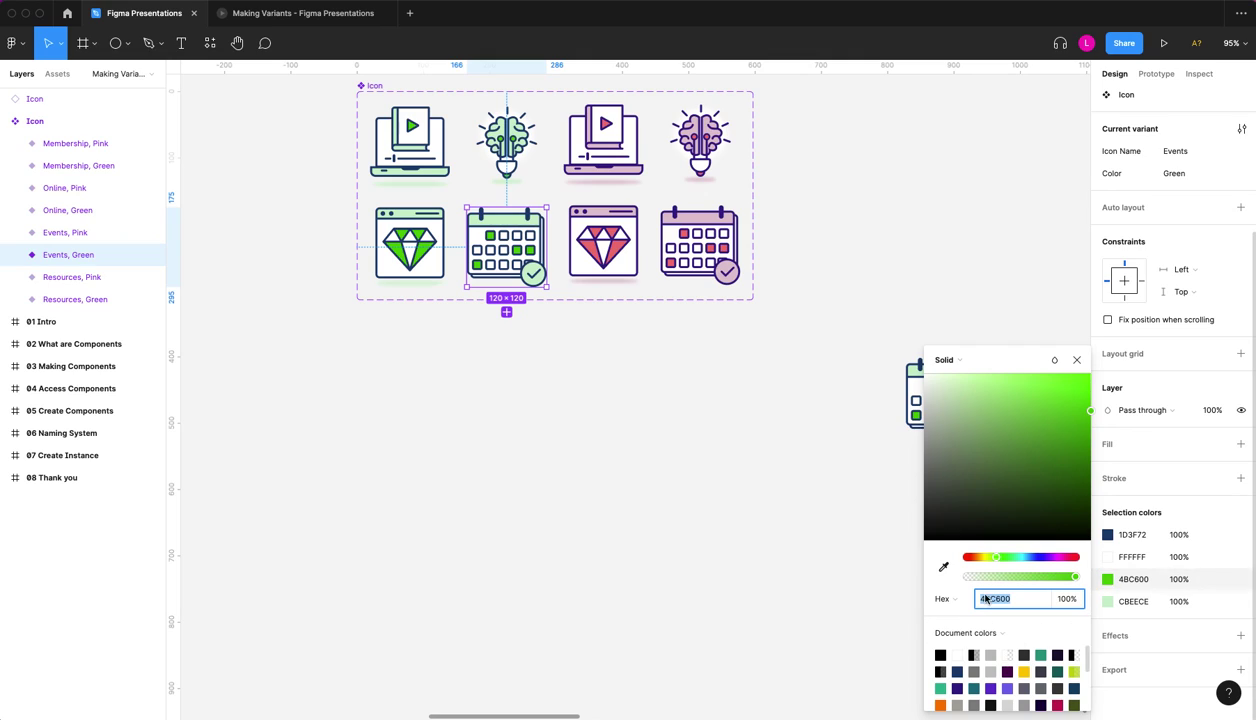
click(941, 704)
click(1108, 601)
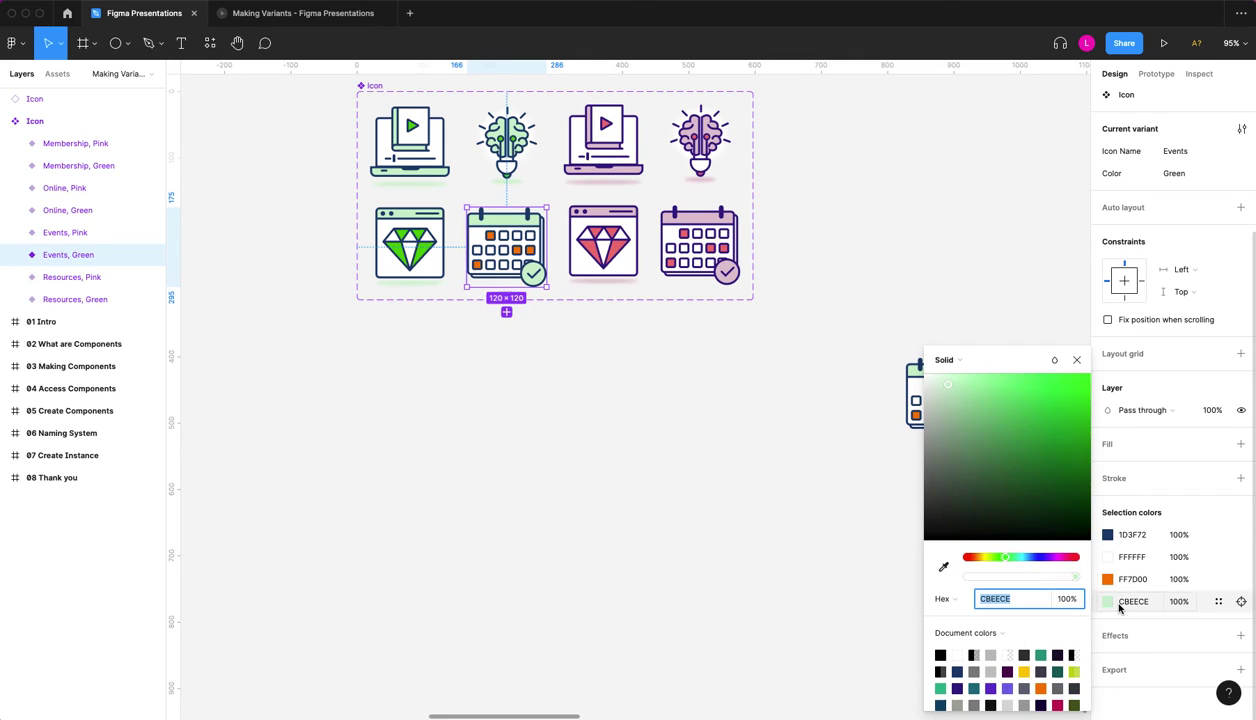
click(1024, 671)
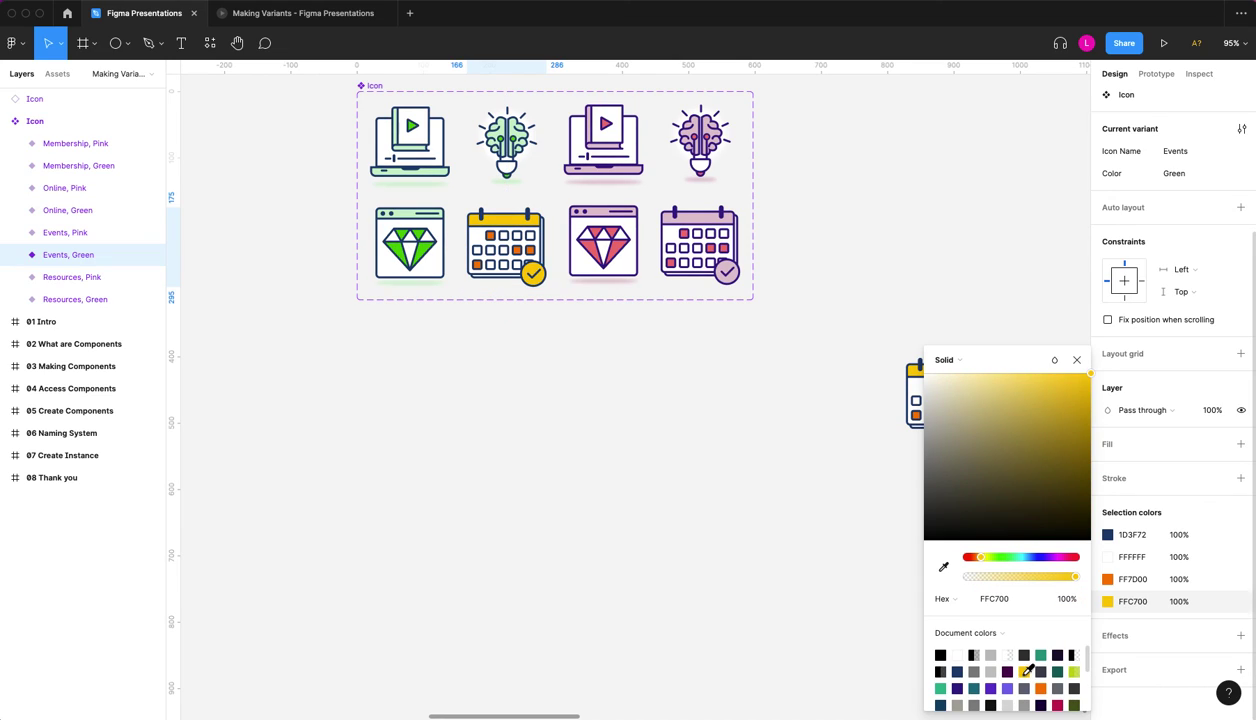
click(1076, 360)
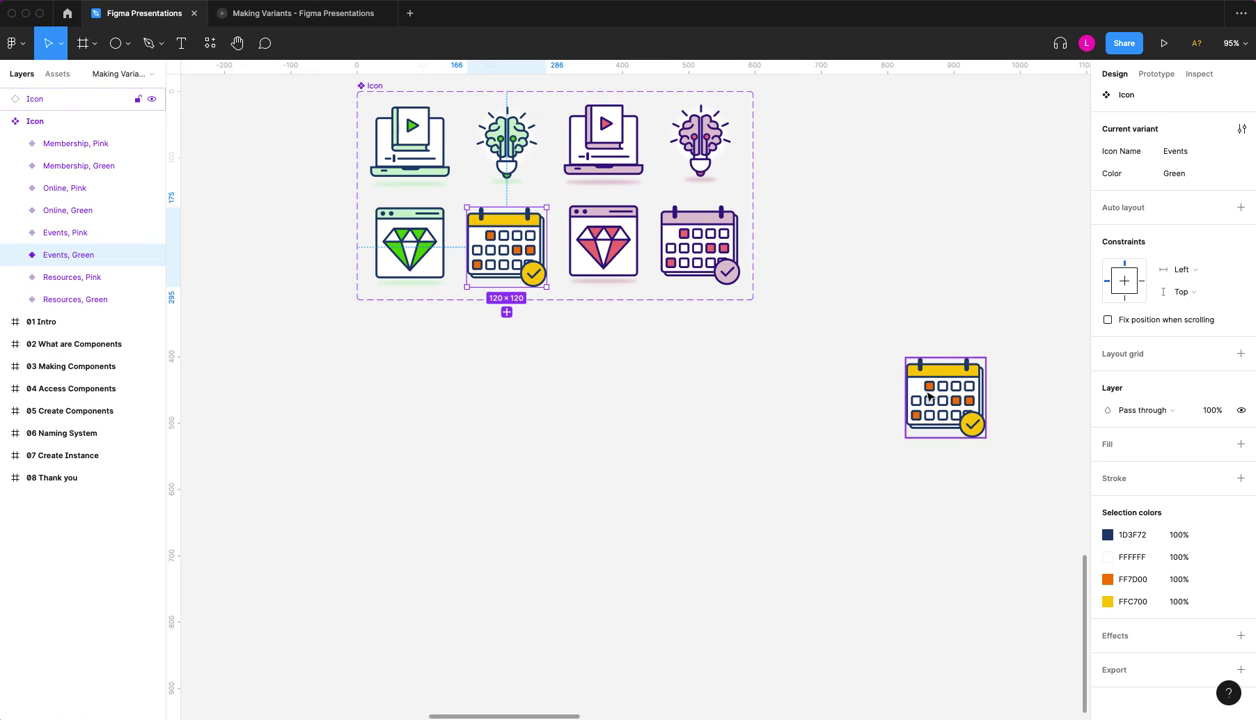
scroll(928, 397, up, 3)
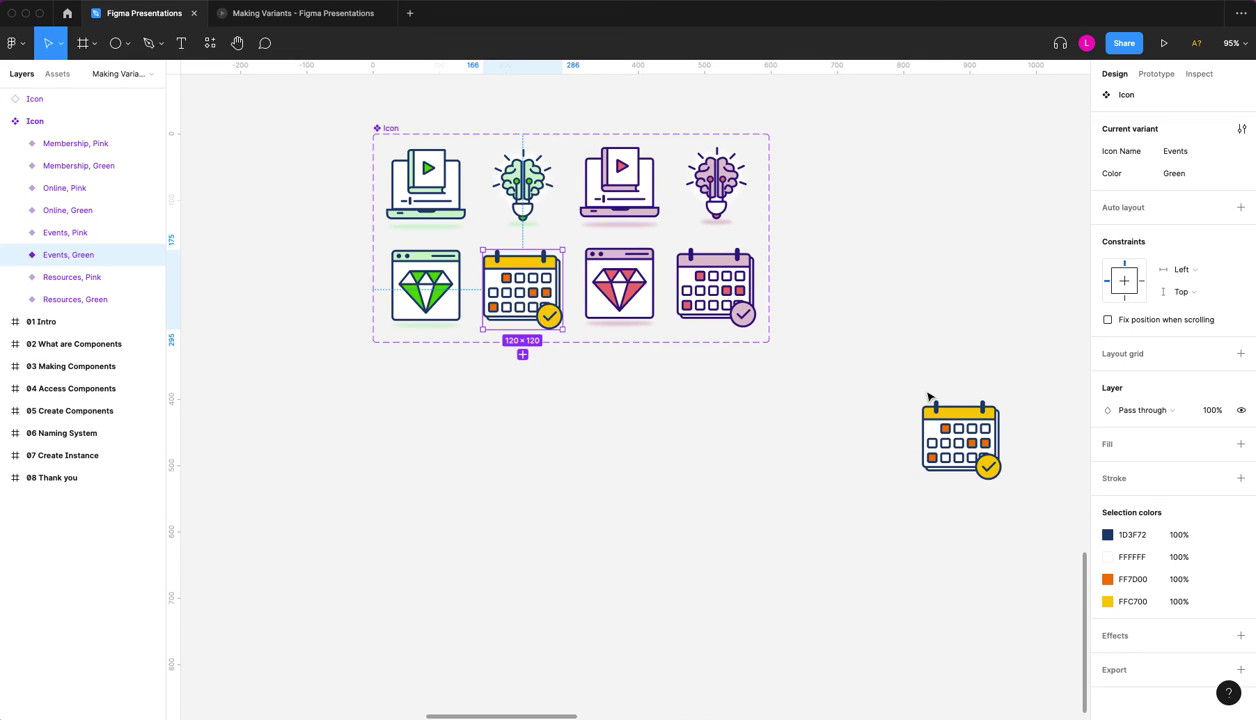
- Switch to the 'Making Variants - Figma Presentations' browser tab
click(293, 12)
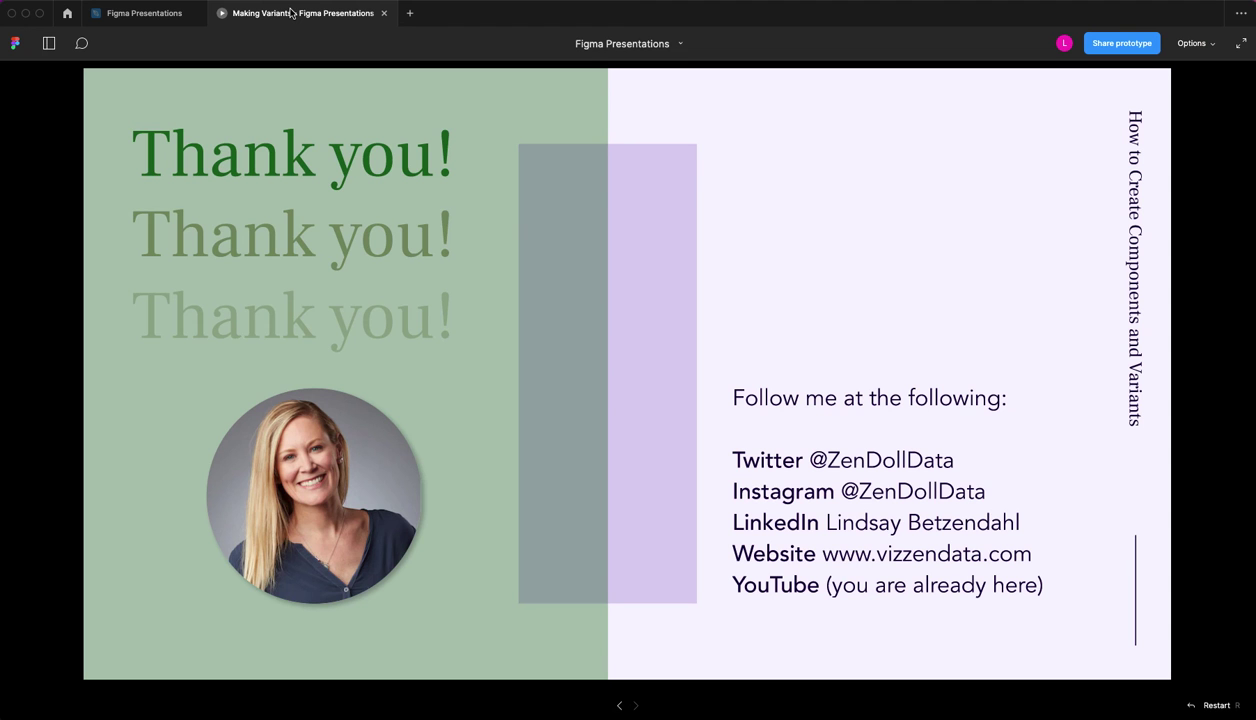